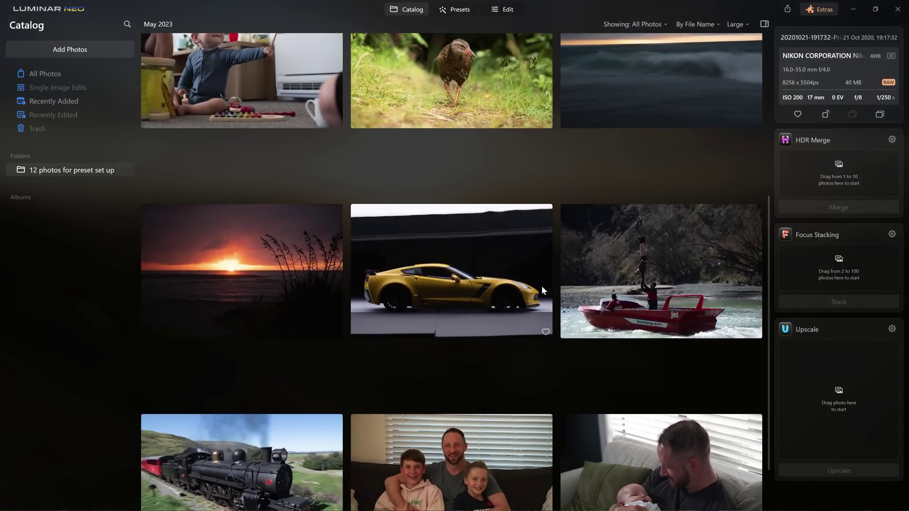
scroll(453, 281, "down", 2)
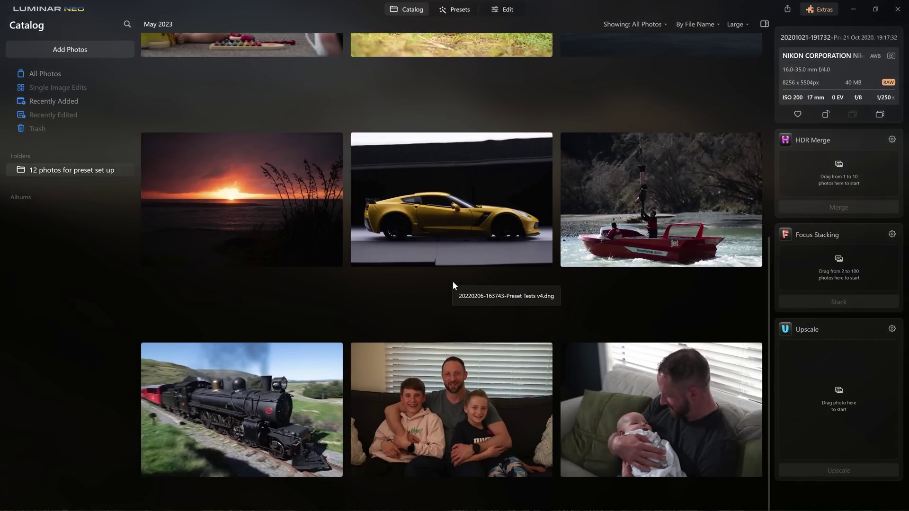
left_click(442, 392)
double_click(442, 390)
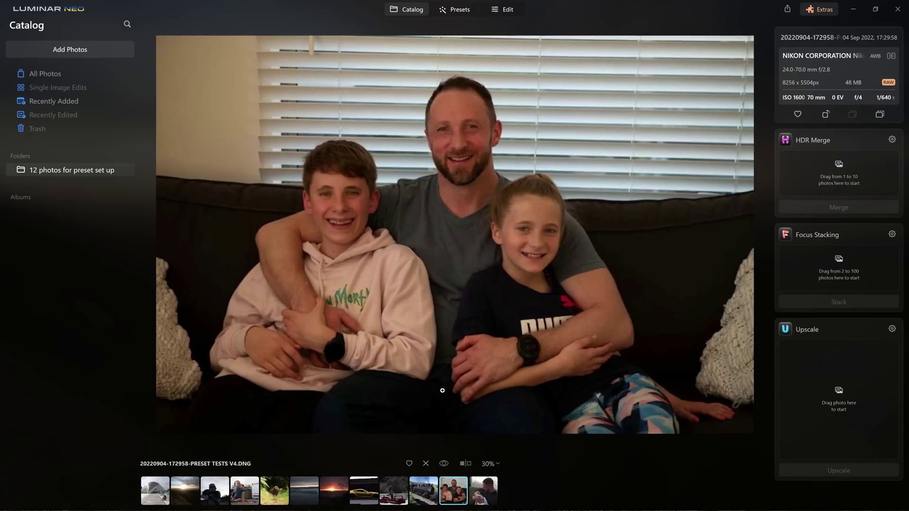
left_click(515, 12)
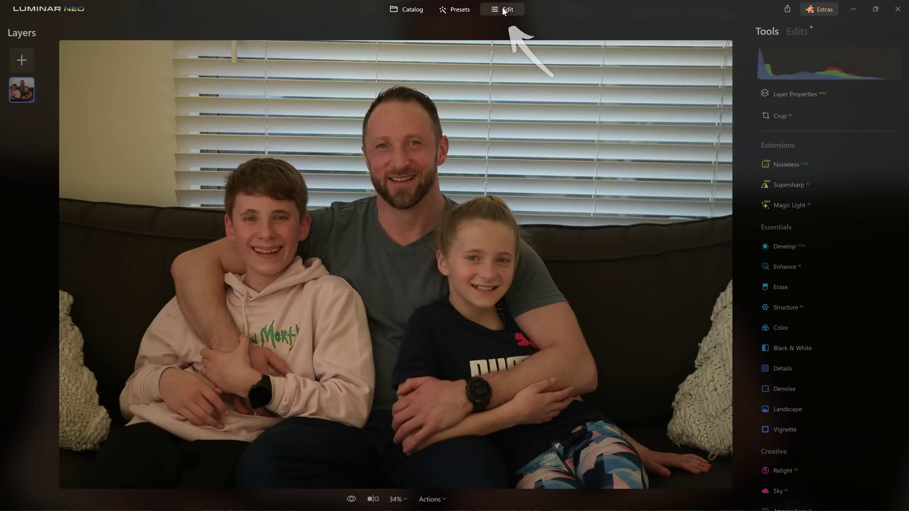
- Set the camera profile in the Develop RAW tool to Camera Flat
left_click(807, 250)
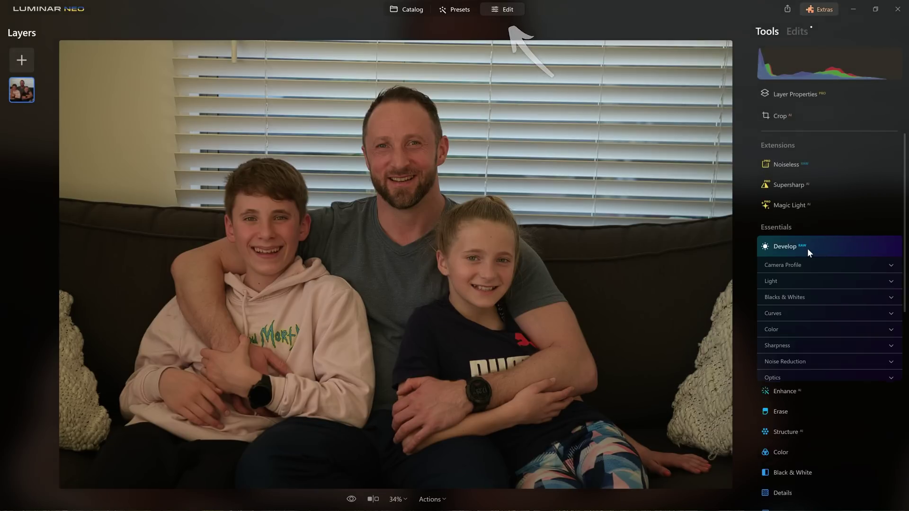
scroll(808, 248, "down", 1)
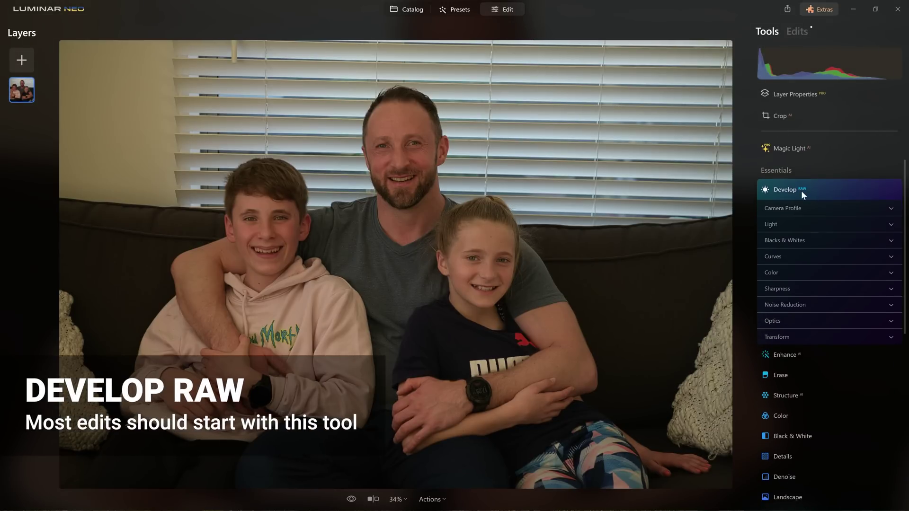
left_click(805, 207)
left_click(813, 166)
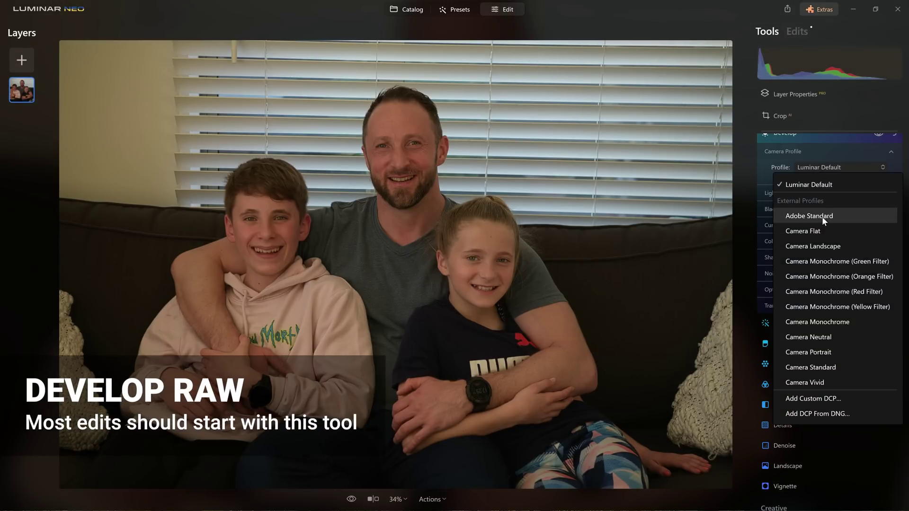
left_click(821, 230)
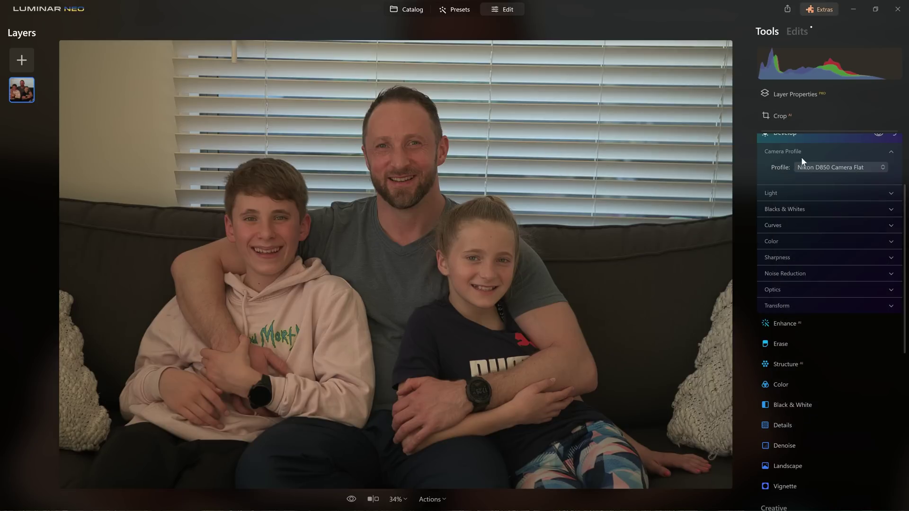
- Try an Exposure of 1.15 and a Smart Contrast of 47 in the Light settings, resetting each to 0
left_click(843, 196)
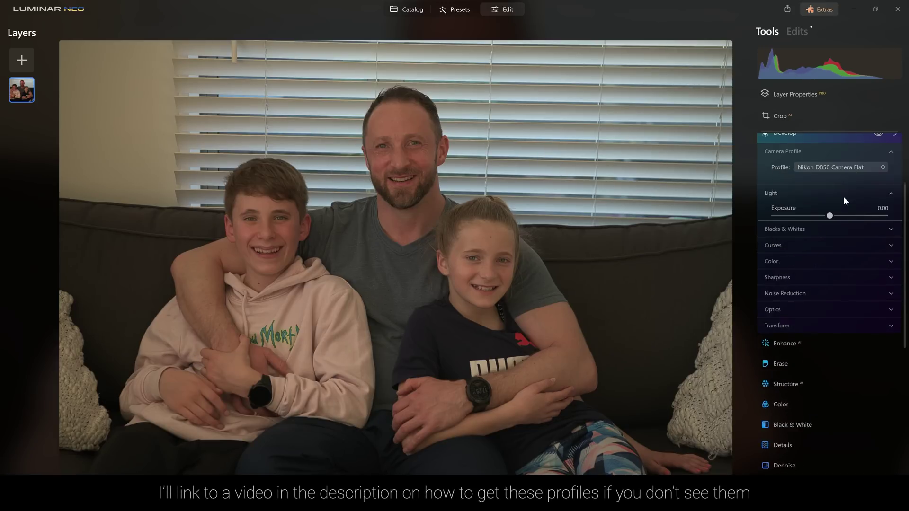
left_click(842, 196)
left_click(825, 191)
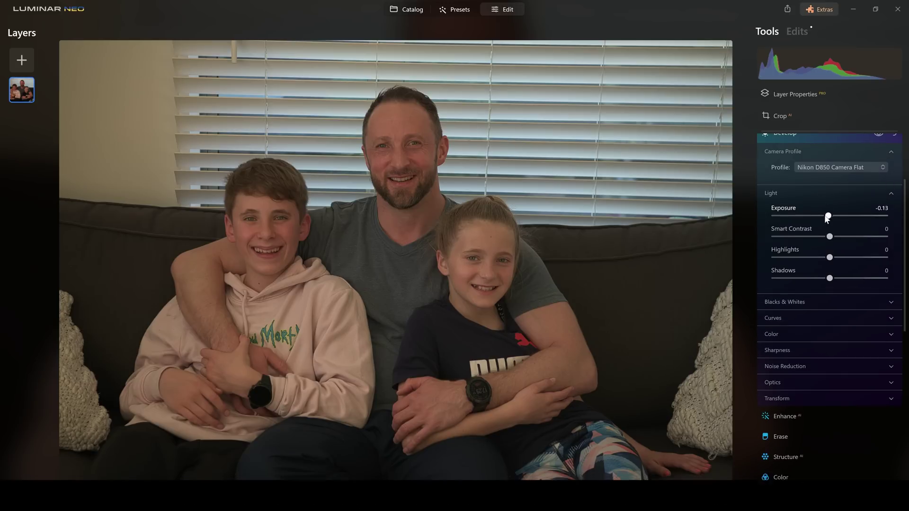
scroll(831, 217, "down", 3)
scroll(829, 214, "up", 8)
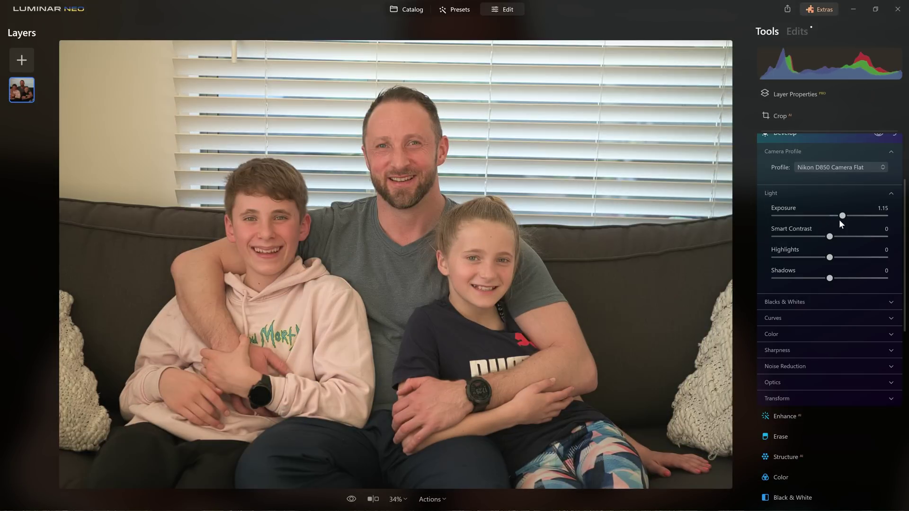
double_click(843, 215)
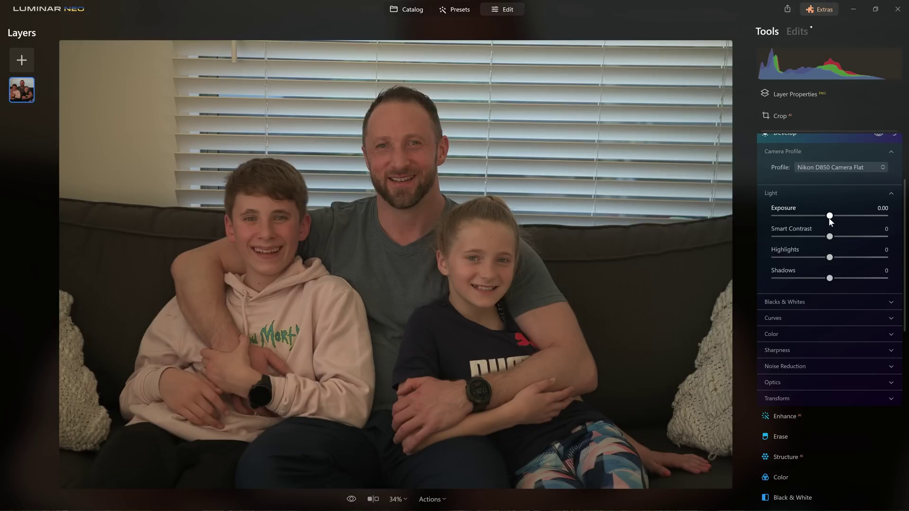
left_click_drag(829, 237, 856, 238)
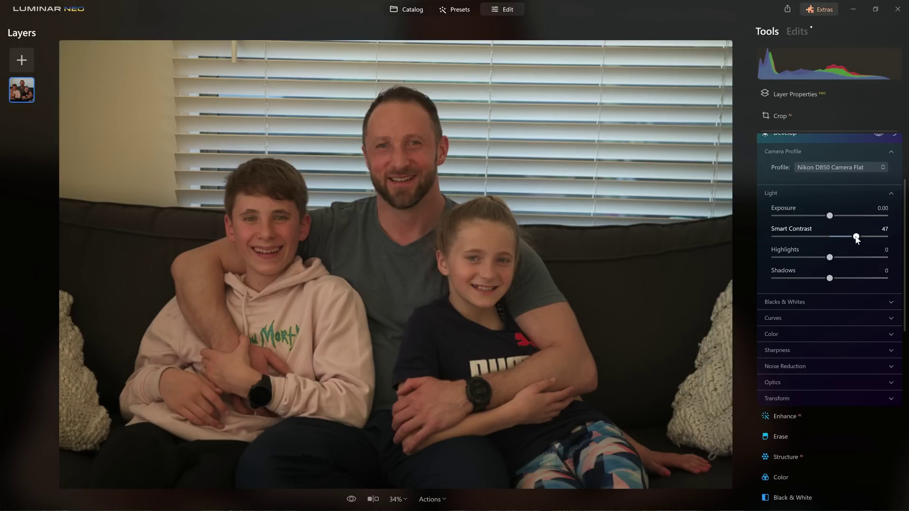
double_click(856, 236)
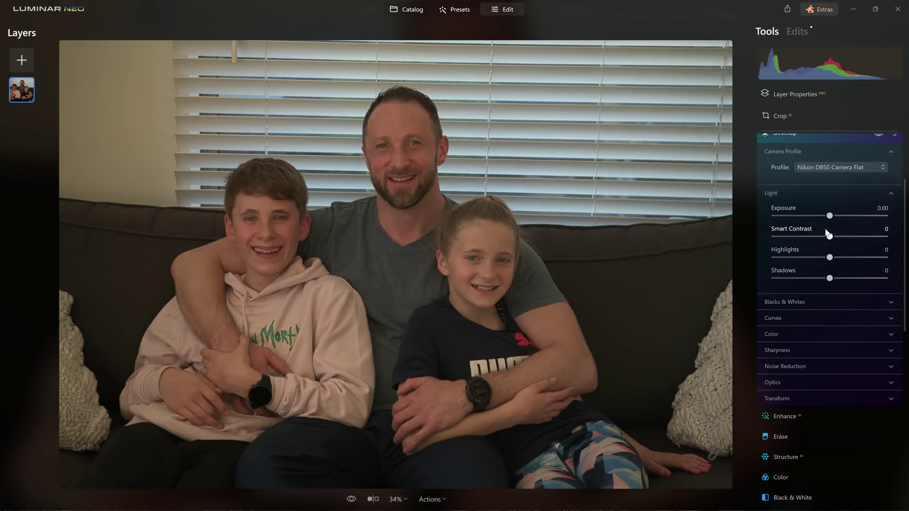
- Set Highlights to -40 and Shadows to 34 in the Light settings
left_click_drag(827, 259, 809, 258)
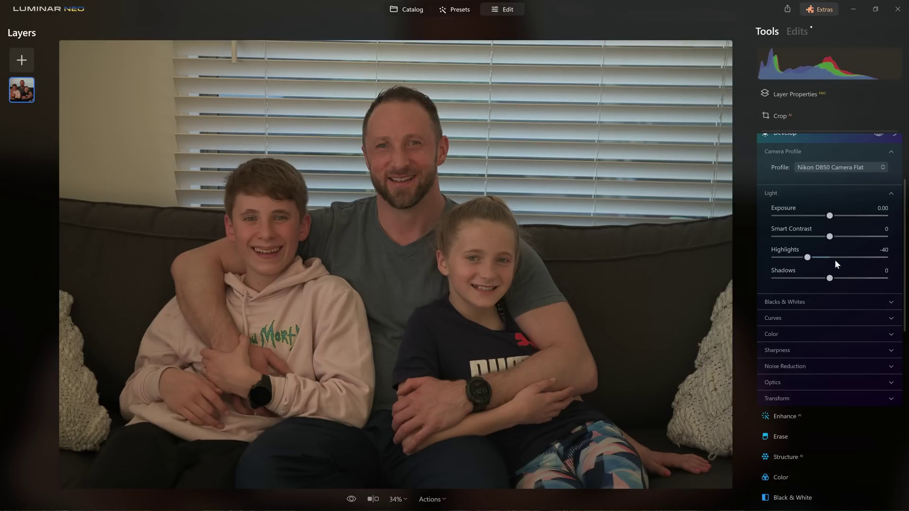
left_click_drag(830, 279, 852, 280)
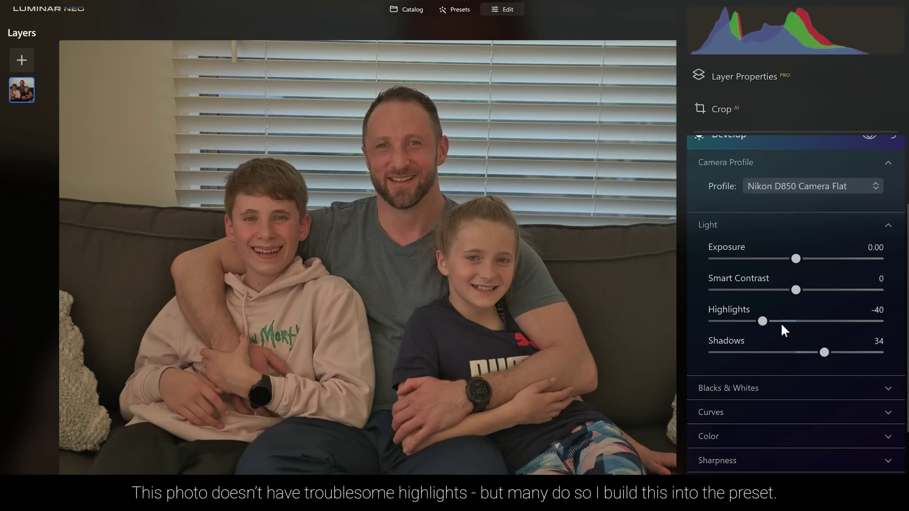
mouse_move(810, 35)
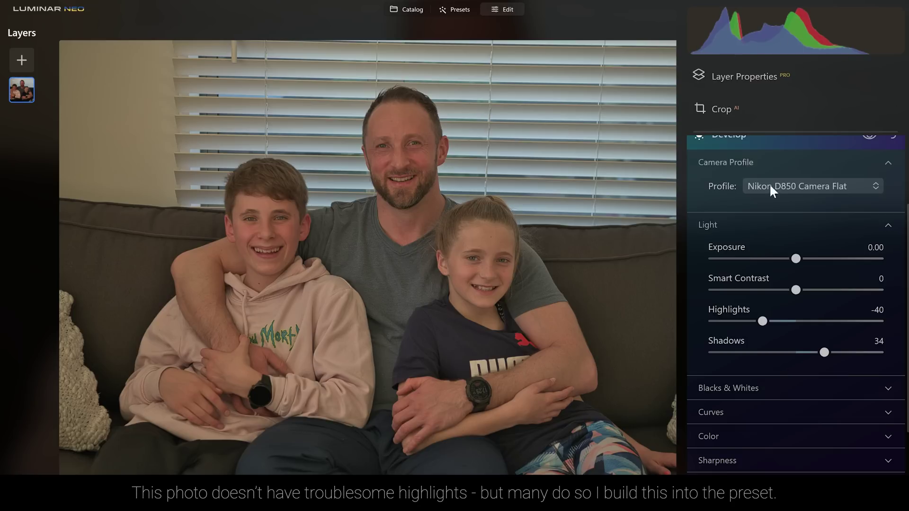
- Set Whites to 17 and Blacks to -12 for the photo
left_click(784, 391)
scroll(784, 386, "down", 2)
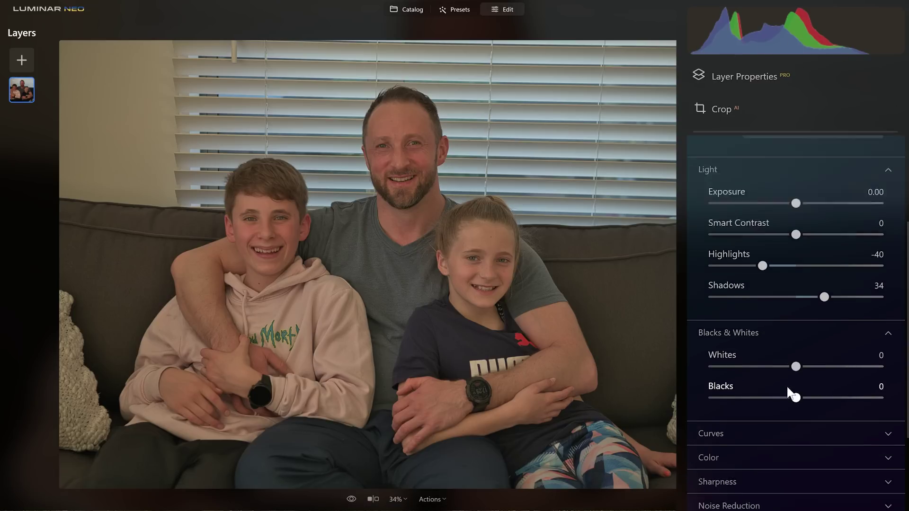
left_click_drag(800, 338, 811, 336)
left_click_drag(794, 368, 784, 369)
left_click(797, 303)
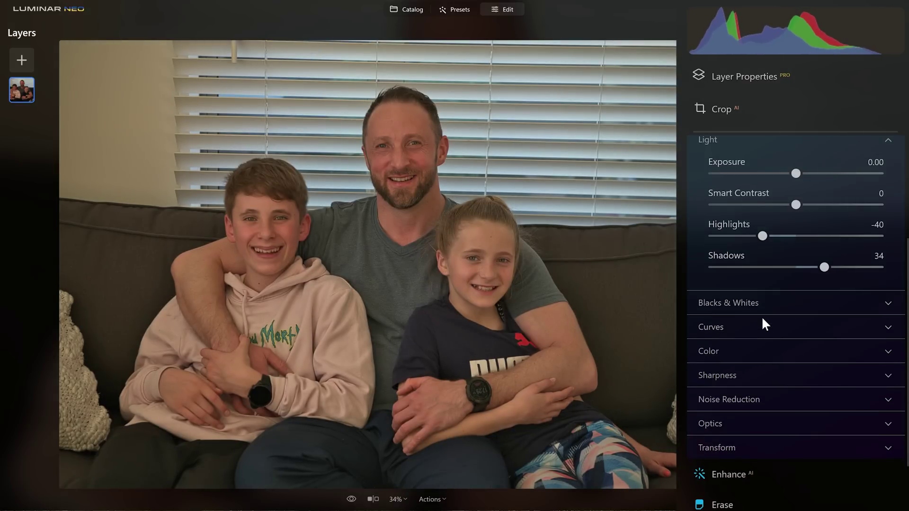
- Shape a gentle S-curve on the main tone curve with a lowered shadow point, a raised highlight point and a slightly raised midtone point
left_click(762, 320)
scroll(805, 357, "down", 2)
mouse_move(873, 288)
left_mouse_down()
mouse_move(860, 286)
mouse_move(873, 286)
left_mouse_up()
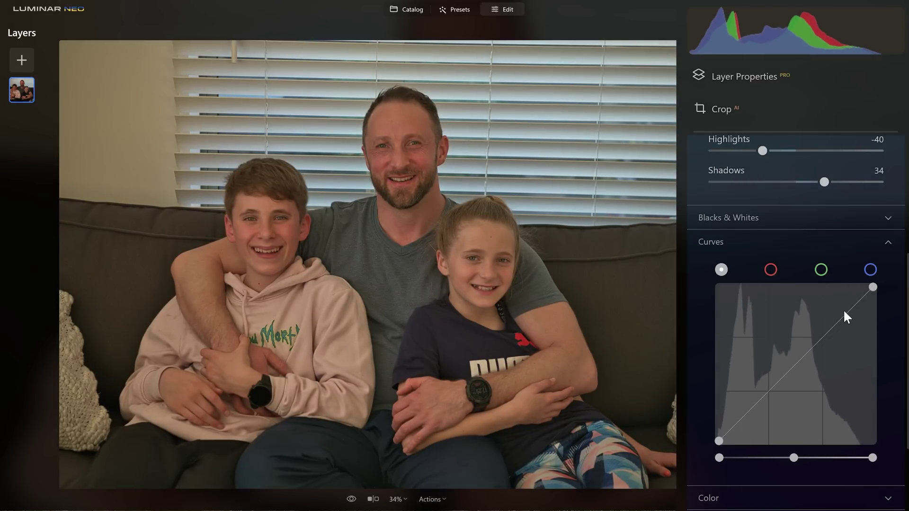
left_click(814, 188)
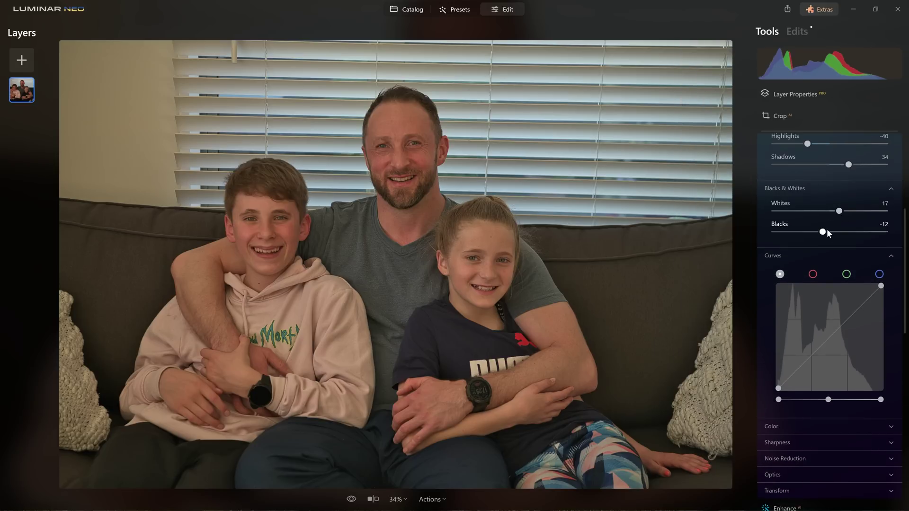
left_click(797, 189)
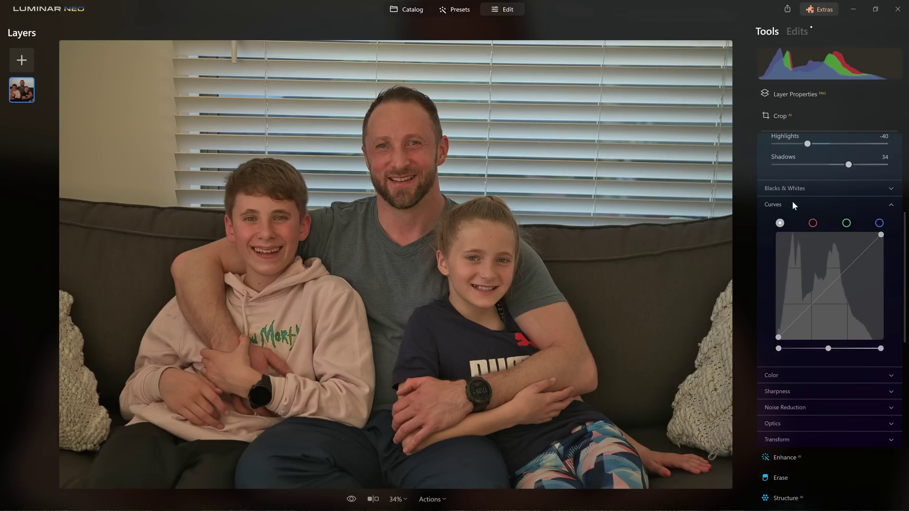
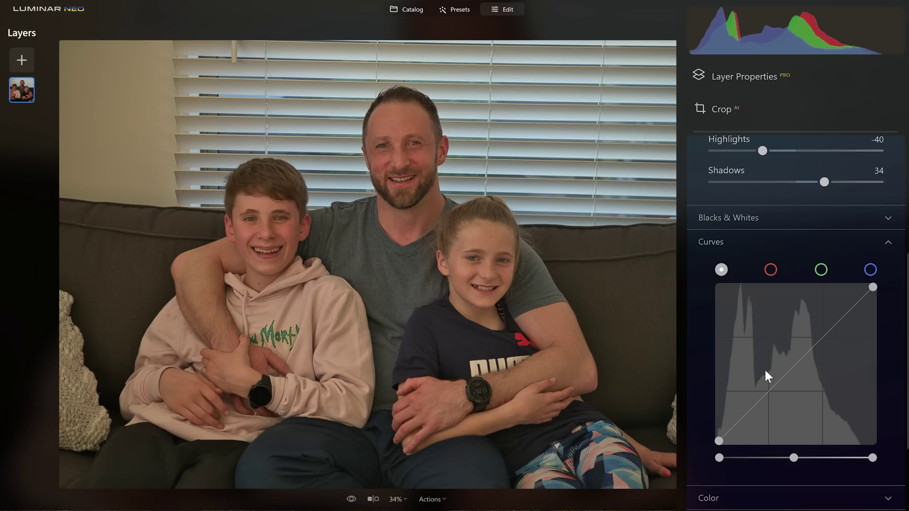
left_click_drag(743, 417, 744, 422)
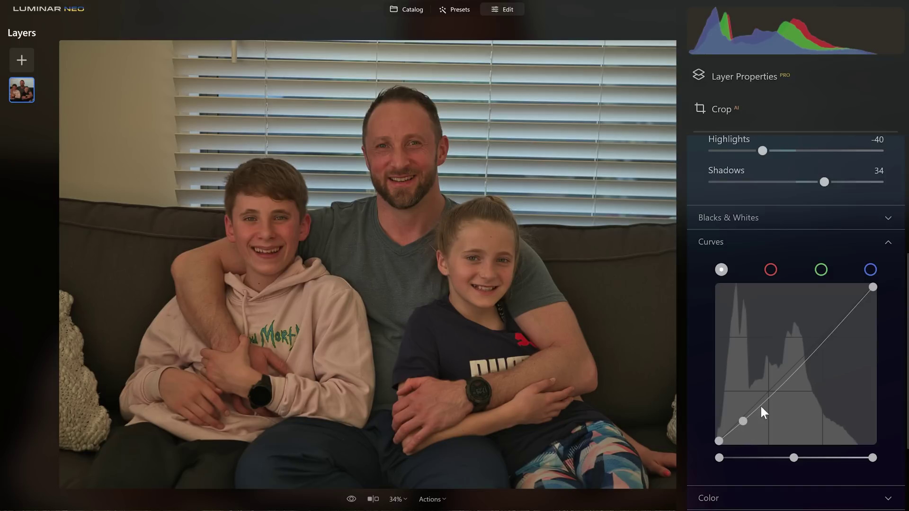
left_click_drag(837, 327, 826, 328)
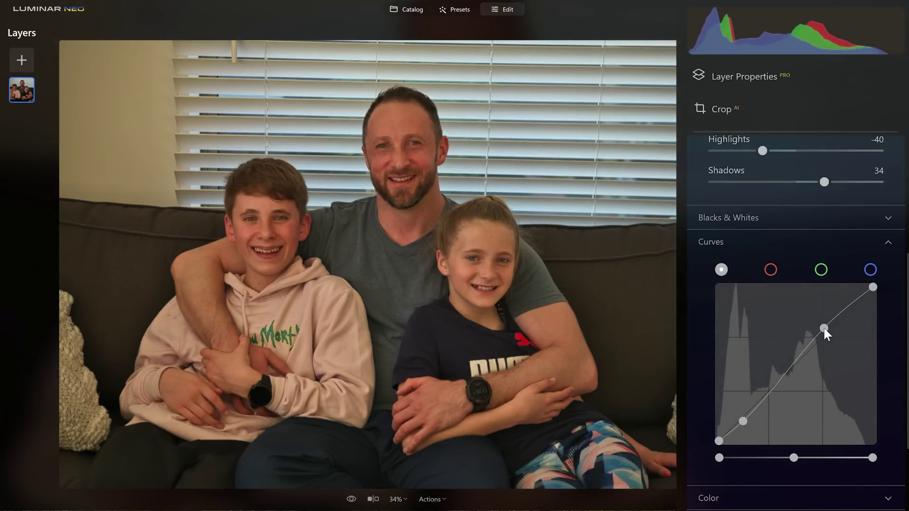
left_click_drag(787, 372, 786, 373)
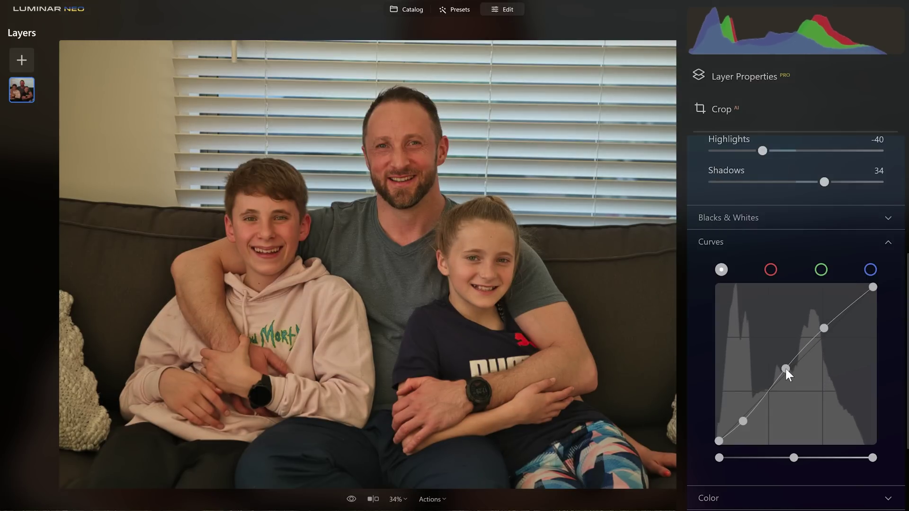
- Fine-tune the shadow and highlight points of the tone curve, and compare the photo before and after the edits
left_click_drag(743, 420, 744, 424)
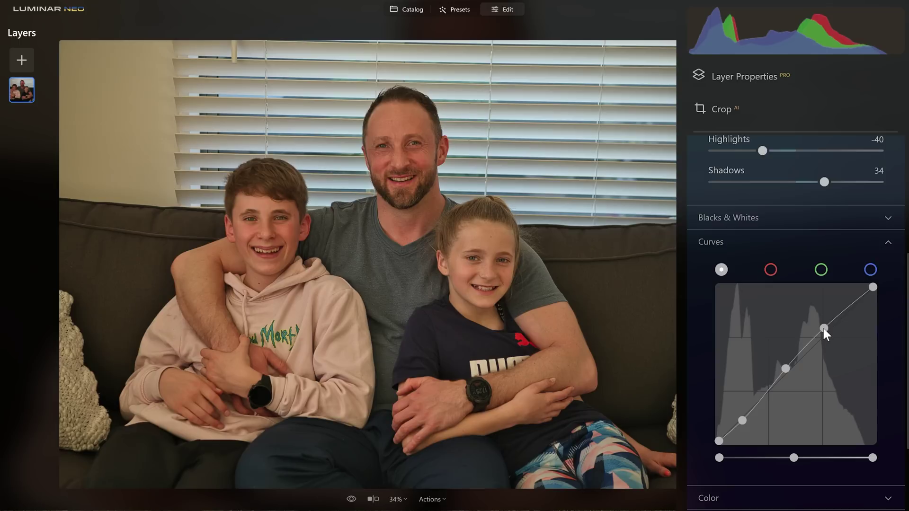
left_click_drag(823, 329, 820, 327)
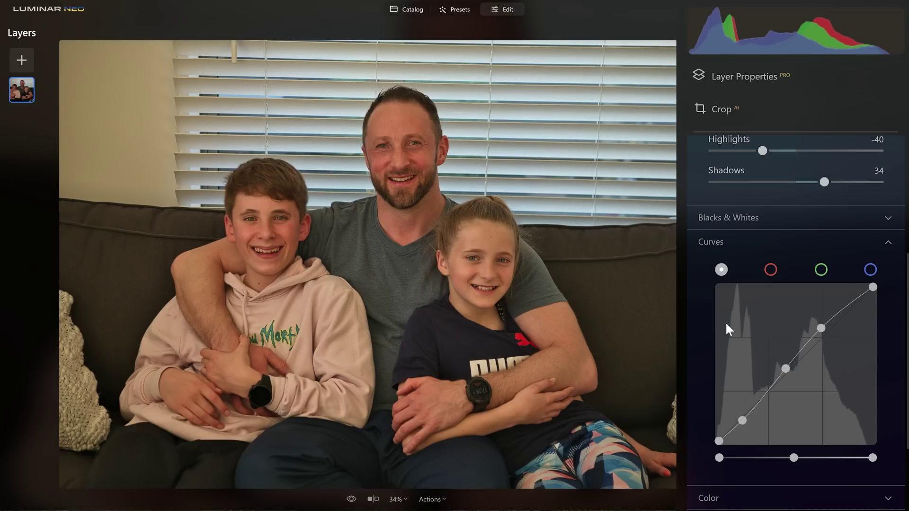
key("backslash")
key("backslash")
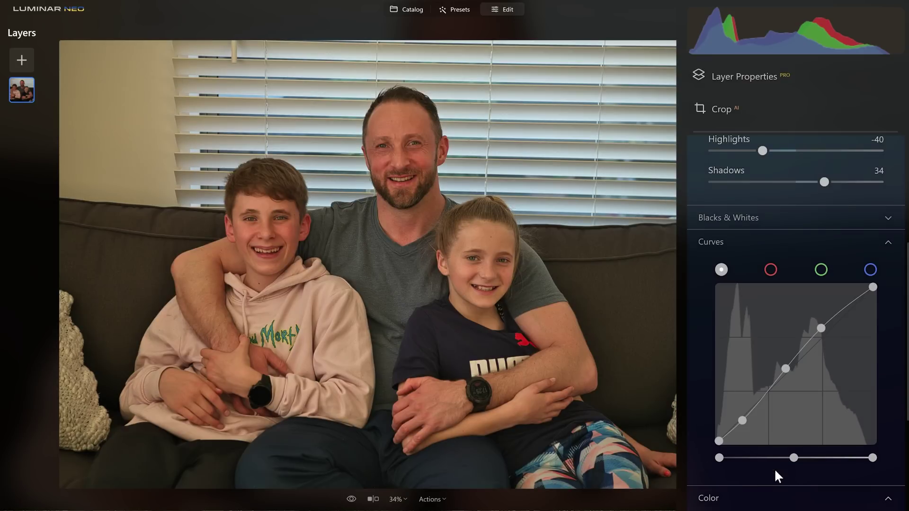
- Try a Vibrance of 53 and a Saturation of 91 in the Color settings, resetting each to 0
left_click(722, 497)
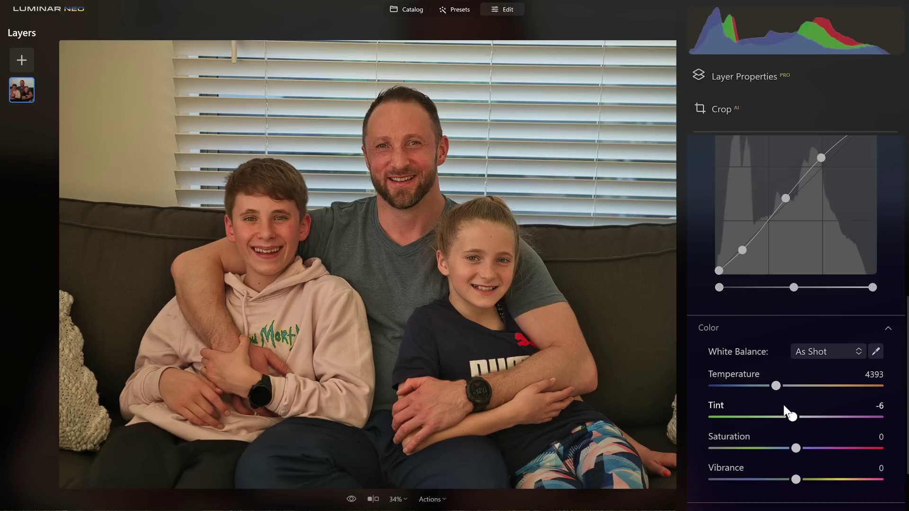
scroll(798, 398, "down", 3)
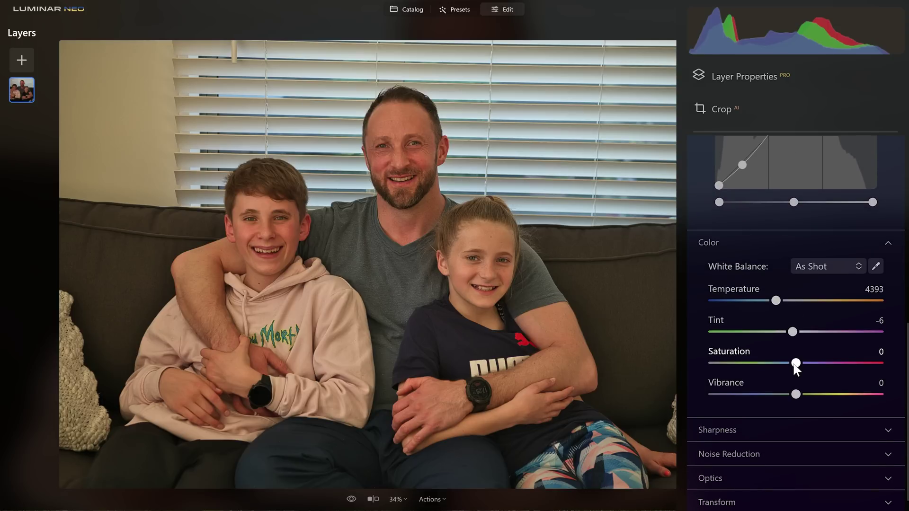
left_click_drag(795, 363, 822, 366)
double_click(822, 364)
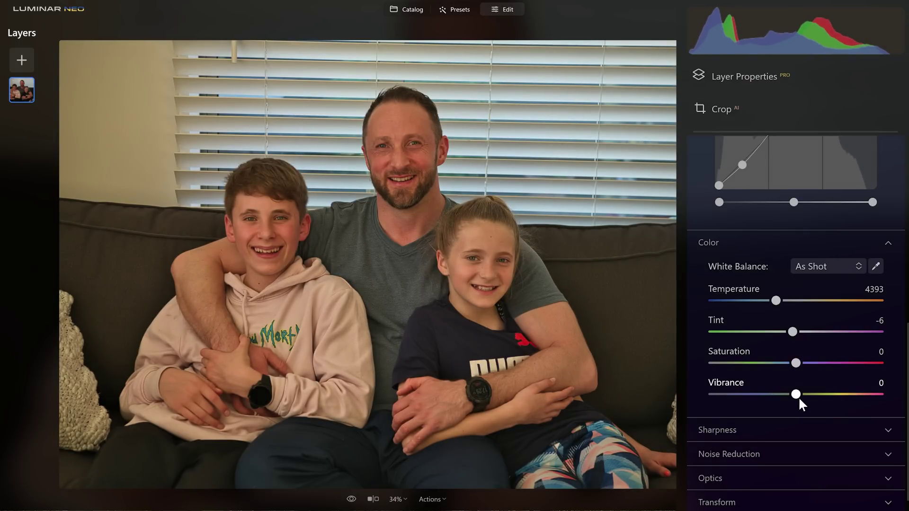
left_click_drag(796, 394, 847, 397)
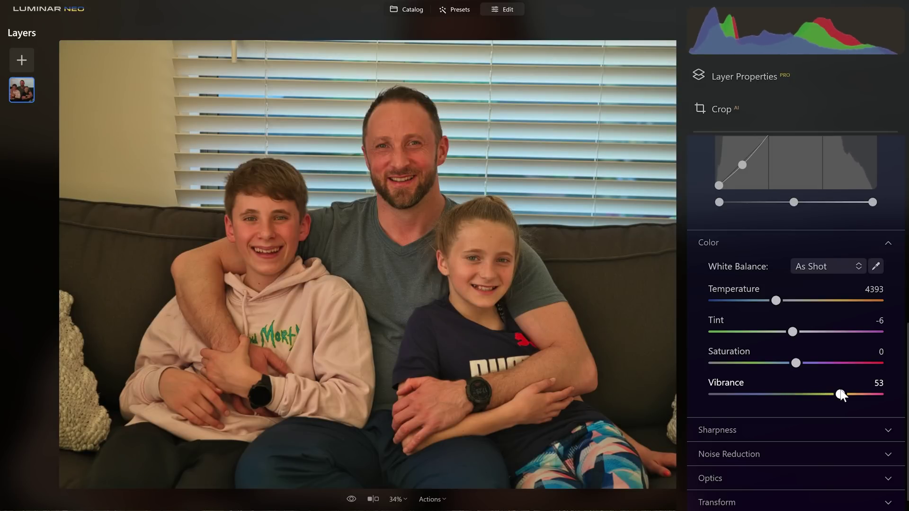
double_click(841, 395)
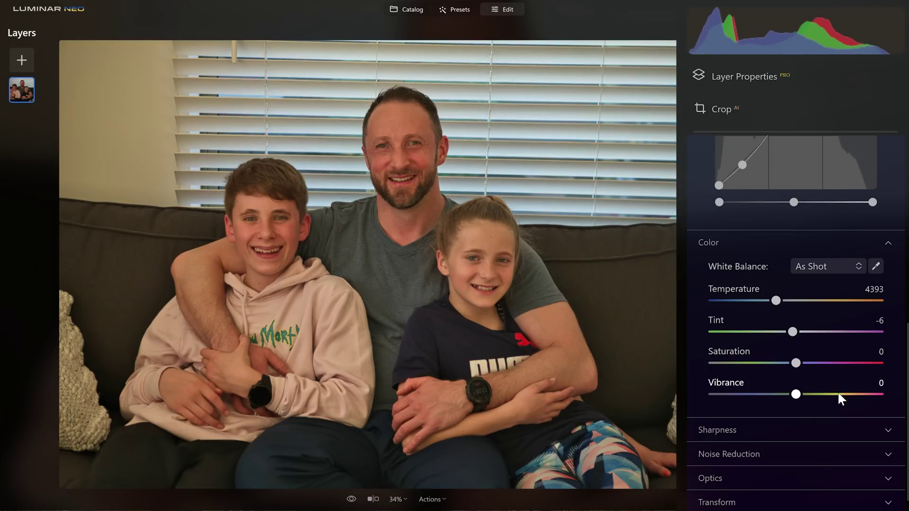
left_click_drag(796, 365, 872, 364)
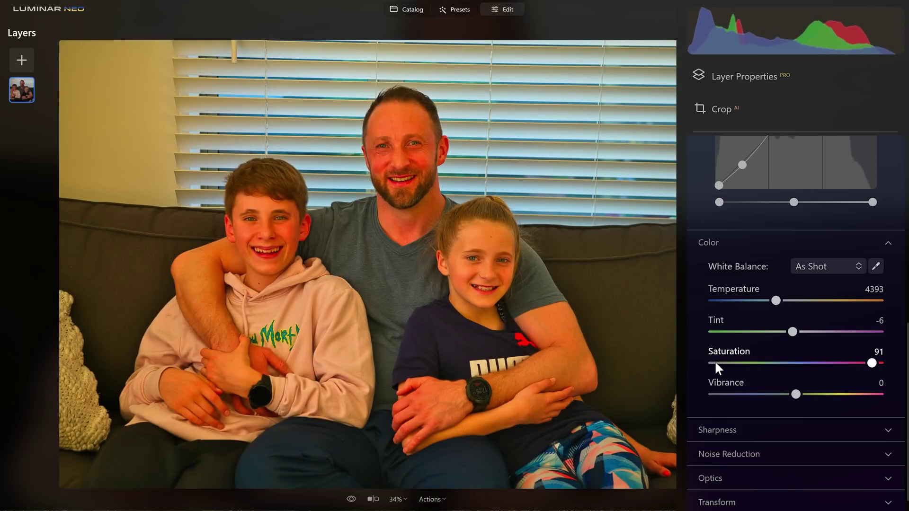
double_click(873, 363)
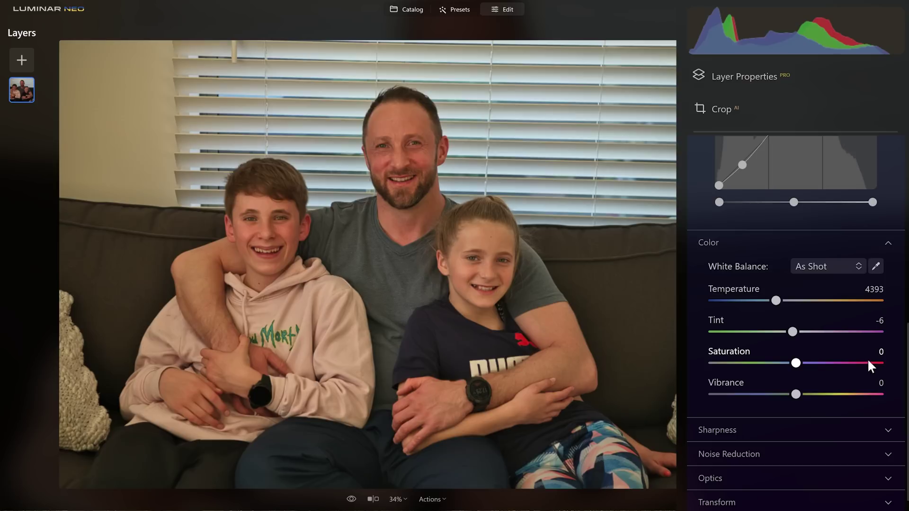
- Try a Vibrance of 58, reduce it to 9, and compare the photo before and after the edits
left_click_drag(796, 397, 856, 397)
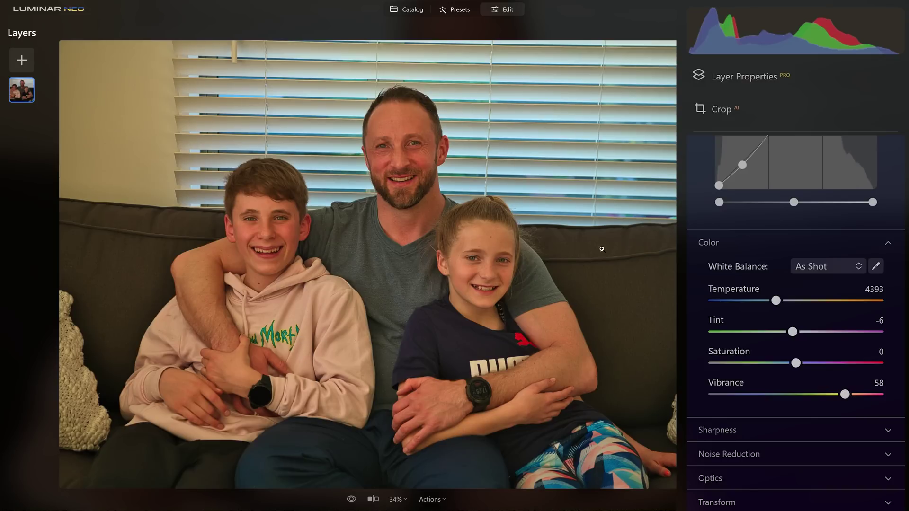
left_click_drag(845, 394, 801, 397)
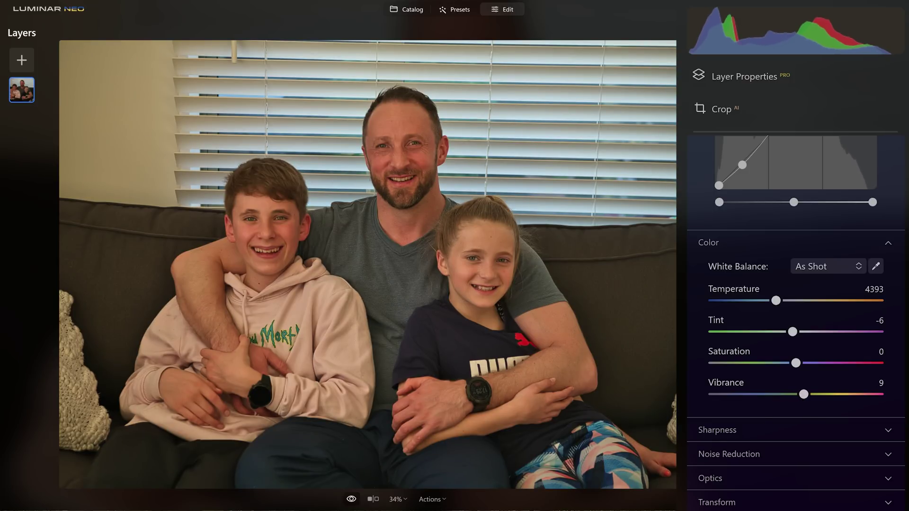
key("backslash")
key("backslash")
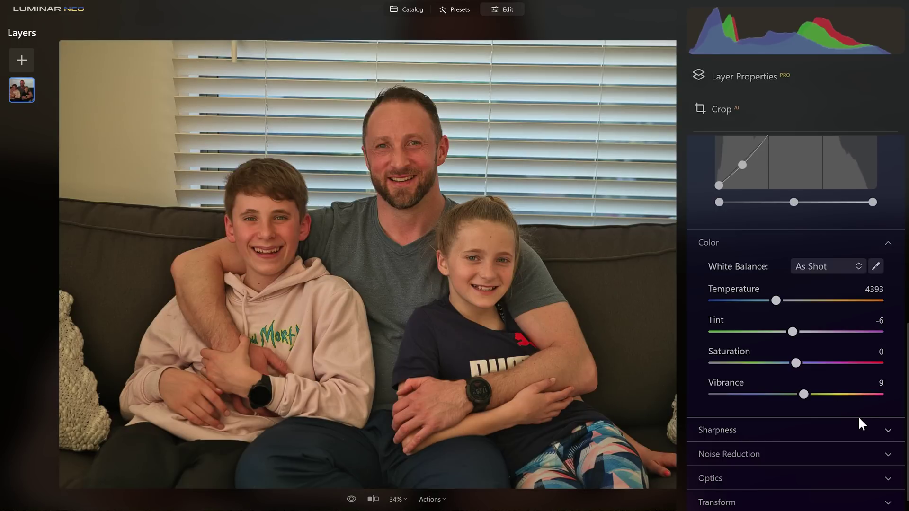
- Set Sharpen to 60 in the Sharpness settings while viewing the father's face at 100%
left_click(850, 436)
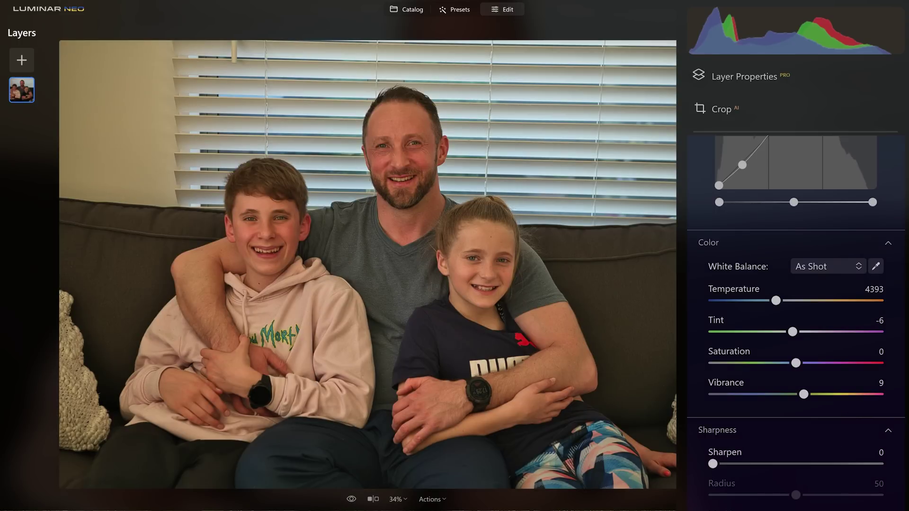
left_click(409, 157)
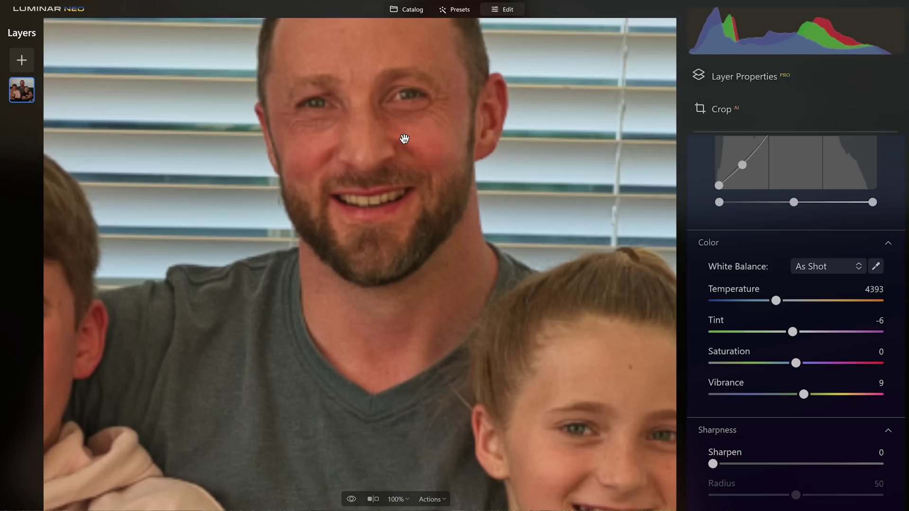
left_click_drag(404, 147, 542, 209)
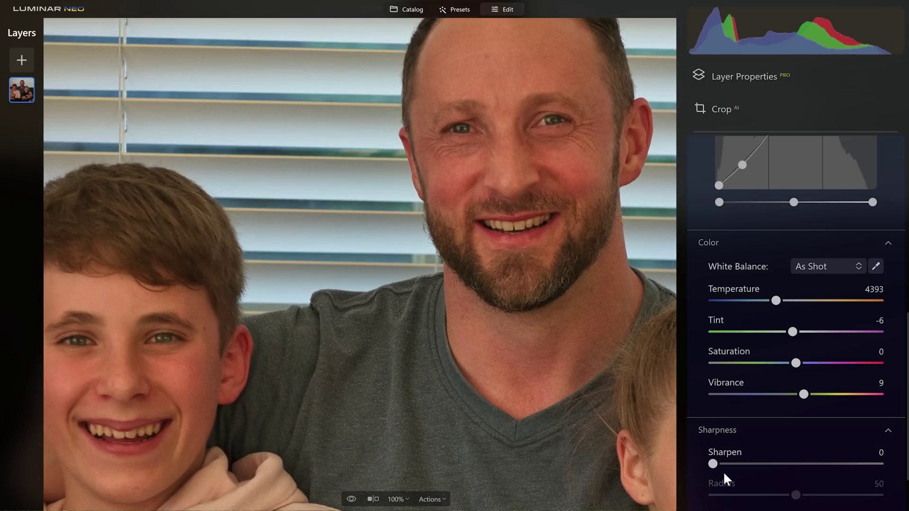
left_click_drag(713, 464, 798, 471)
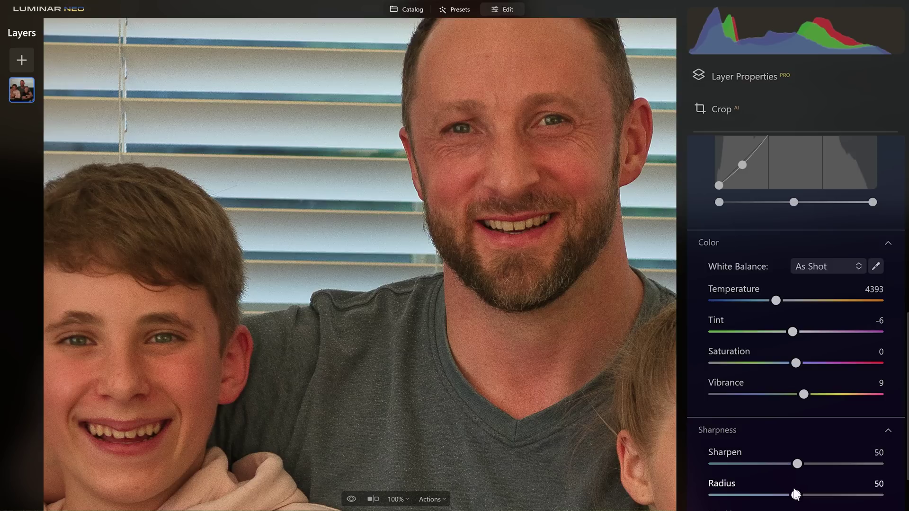
left_click_drag(801, 464, 813, 464)
- Try sharpening Radius values of 83 and 100, then reset the Radius to 50
left_click_drag(798, 497, 841, 493)
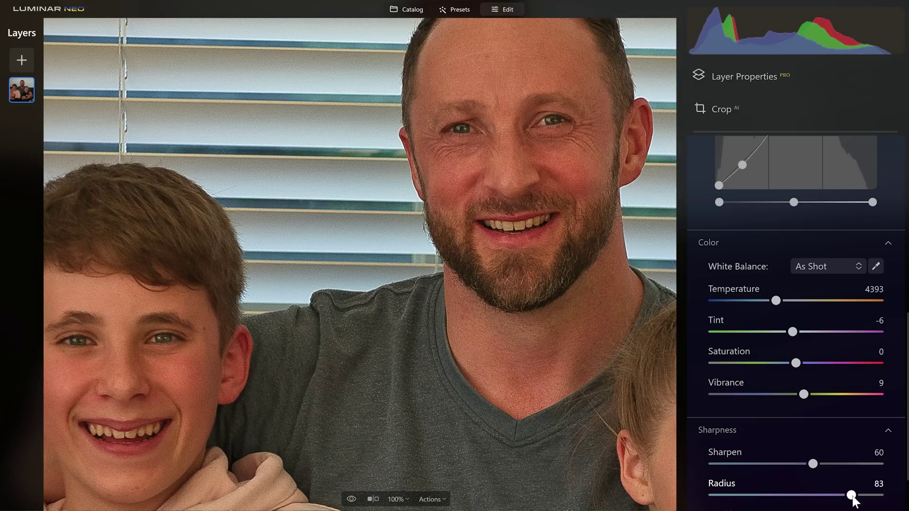
double_click(853, 495)
left_click(879, 495)
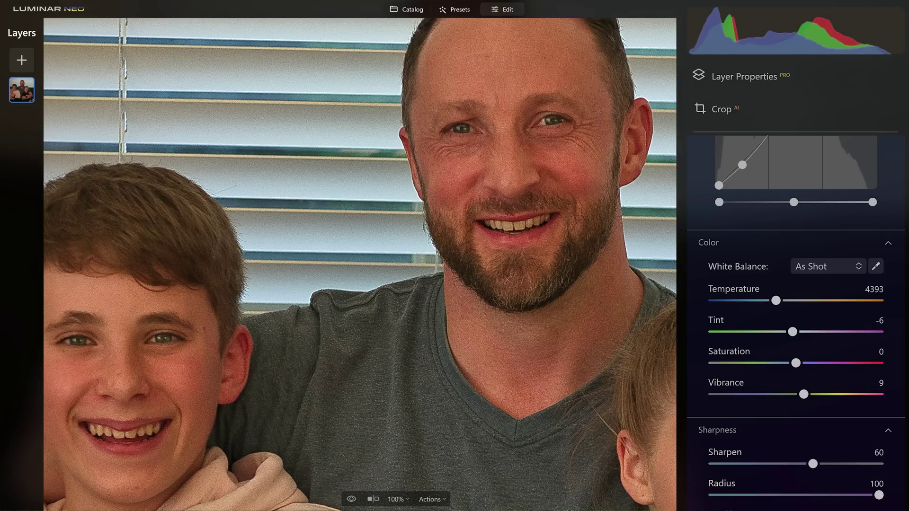
double_click(880, 496)
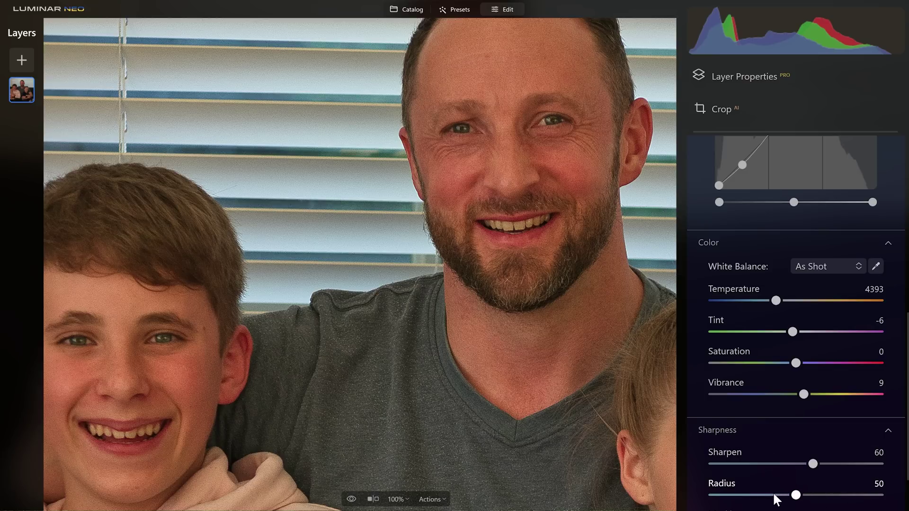
- Inspect the sharpening on the father's face at 200%, then return to the full photo view
left_click_drag(606, 61, 560, 146)
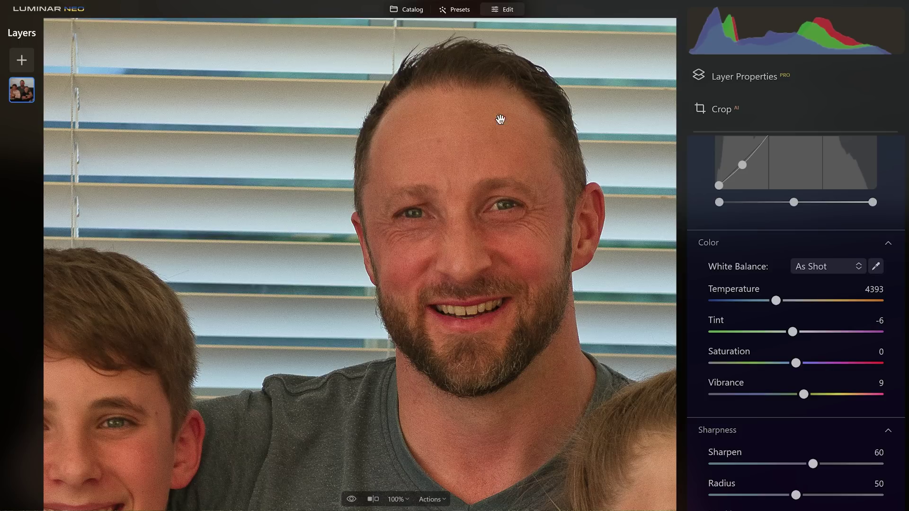
left_click(398, 500)
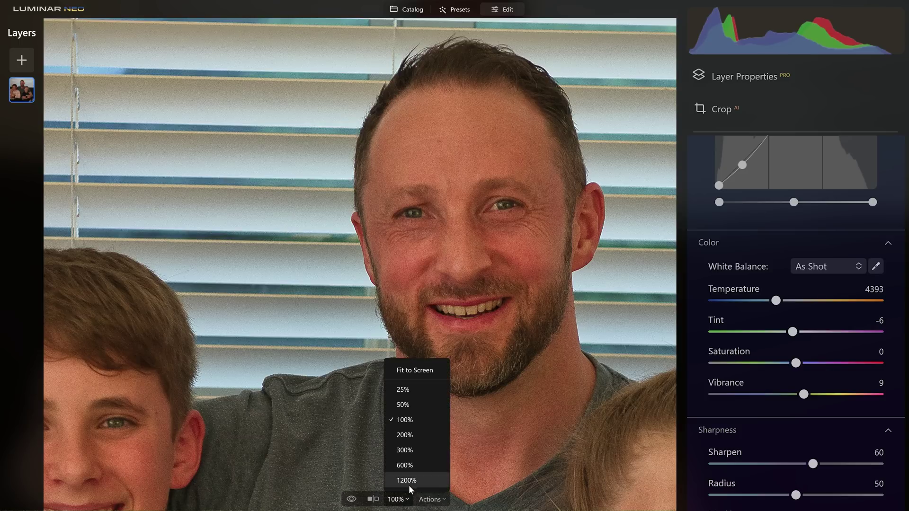
left_click(411, 440)
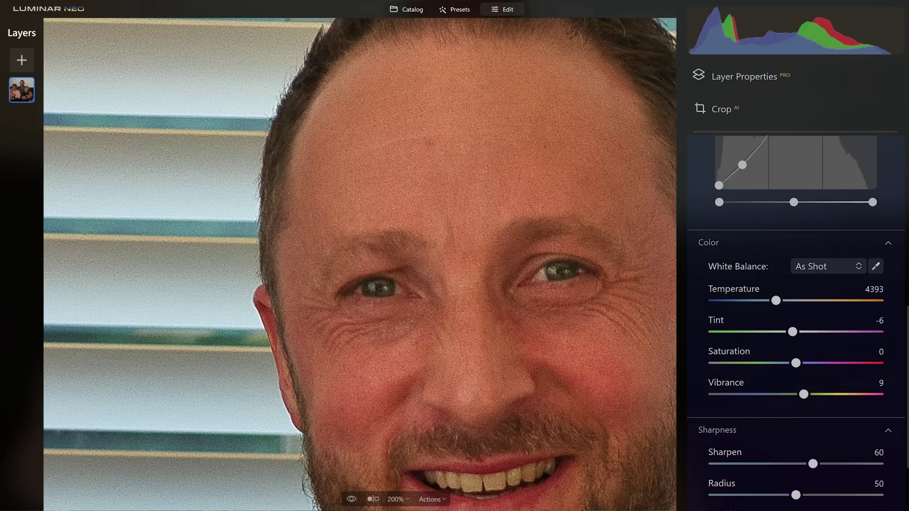
scroll(796, 284, "down", 1)
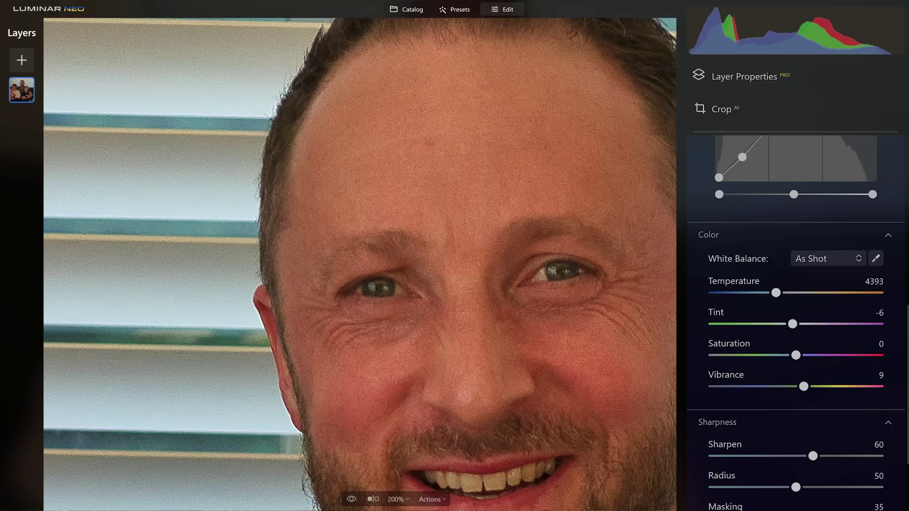
key("ctrl+0")
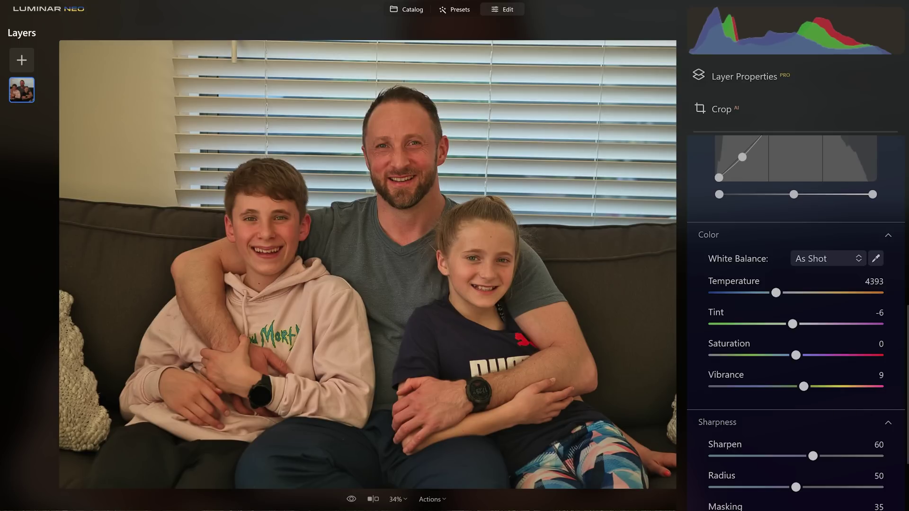
- Enable Auto Distortion Corrections, Auto Fix Chromatic Aberrations and Auto Defringe in the Optics settings, and try the Lens Distortion adjustment, resetting it
left_click(743, 424)
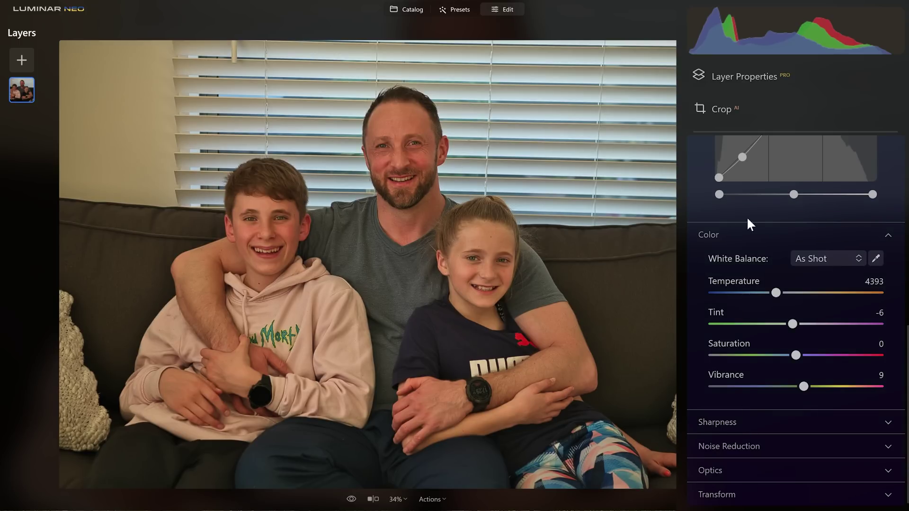
left_click(745, 237)
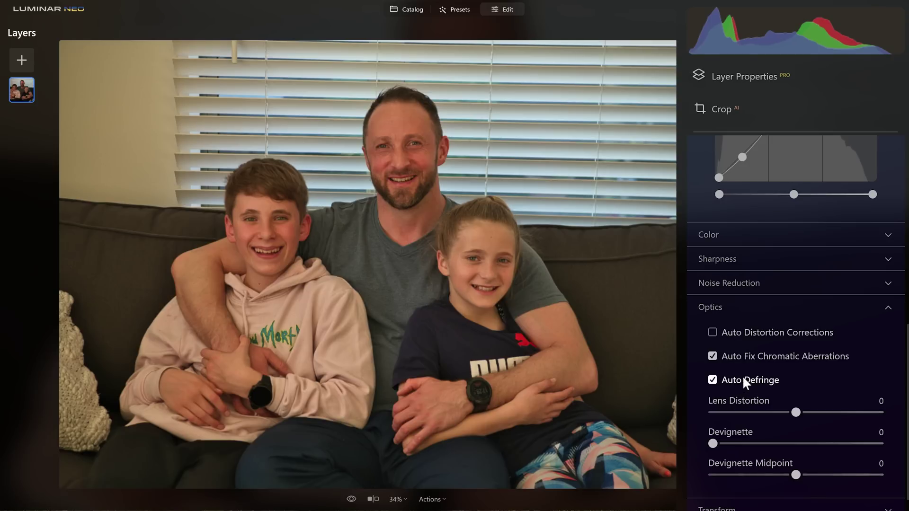
left_click(730, 338)
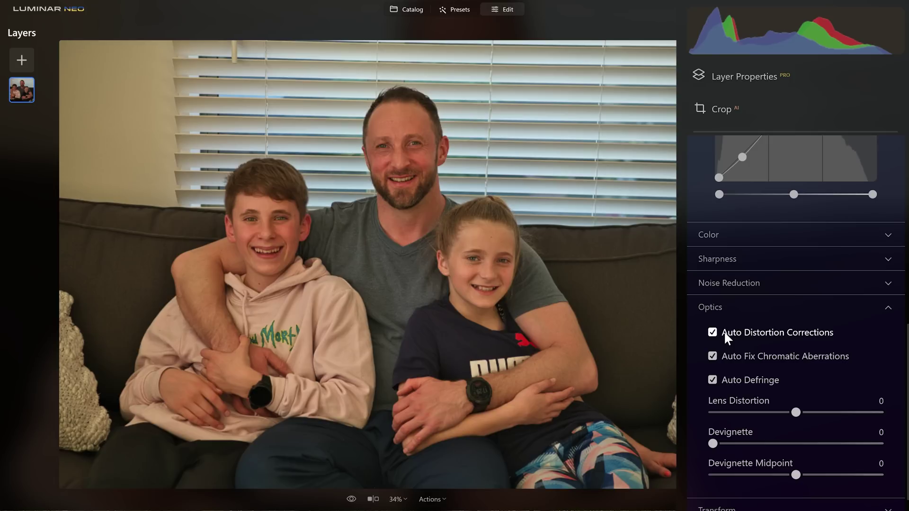
left_click_drag(796, 412, 871, 416)
double_click(871, 413)
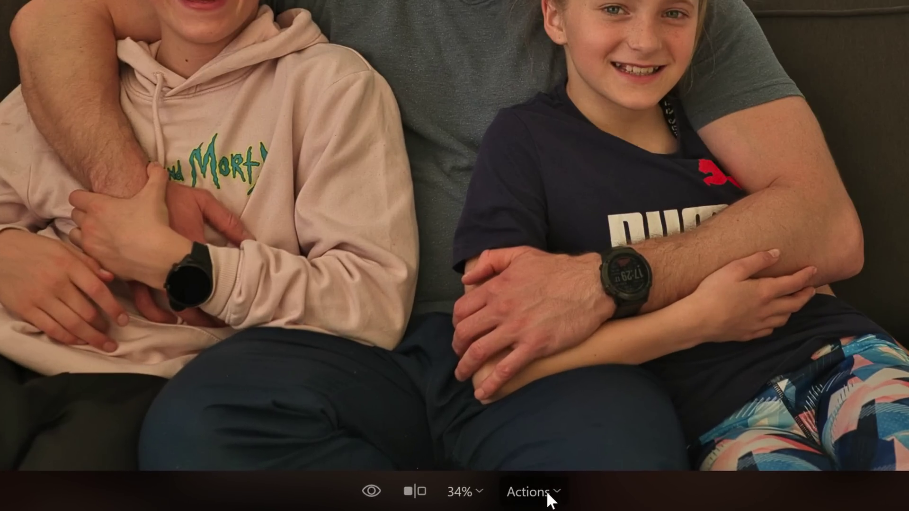
- Save the edits as a preset named "D850 Dev Raw Only"
left_click(499, 495)
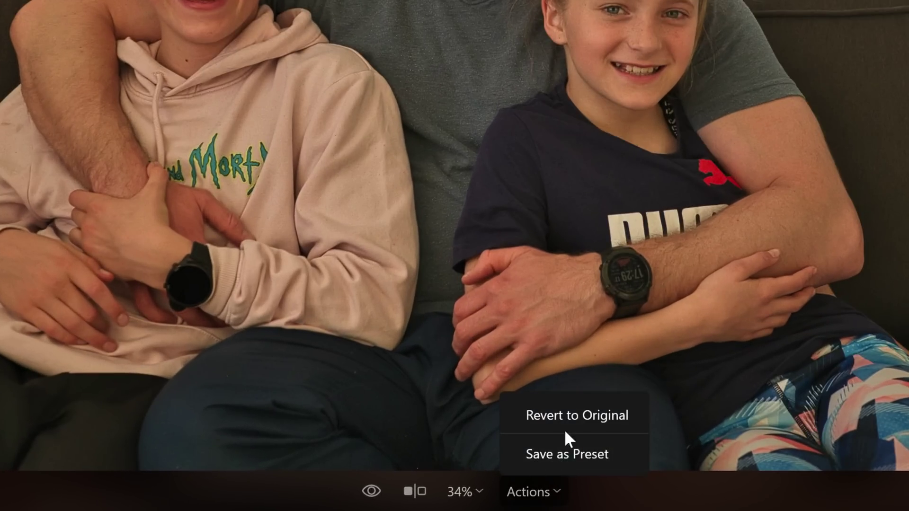
left_click(566, 455)
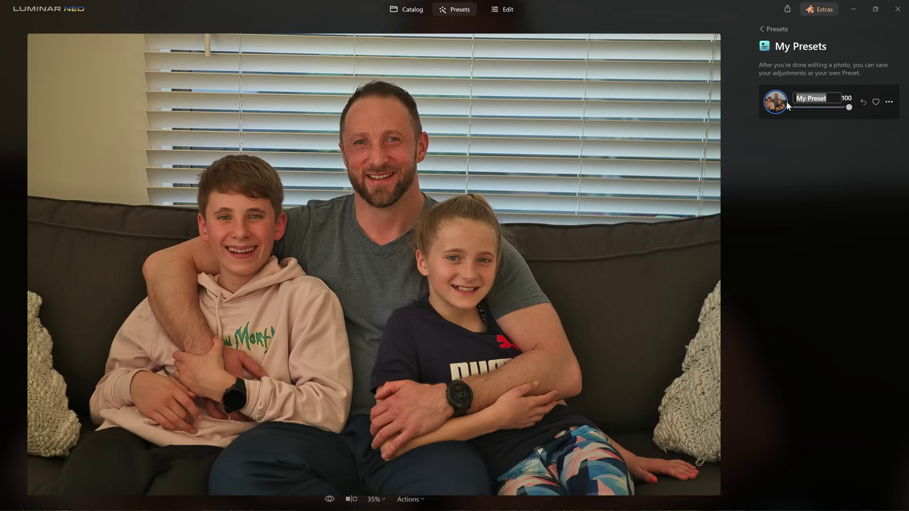
type("Dev Raw Only")
key("Home")
type("D850")
key("Return")
- Open the landscape photo of sunlit green hills from the catalog and apply the saved D850 Dev Raw Only preset to it
left_click(412, 11)
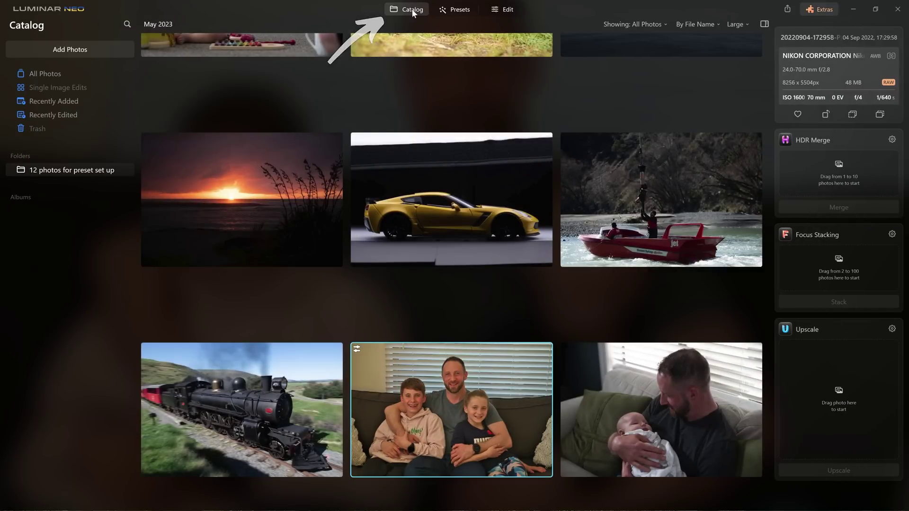
scroll(365, 164, "up", 6)
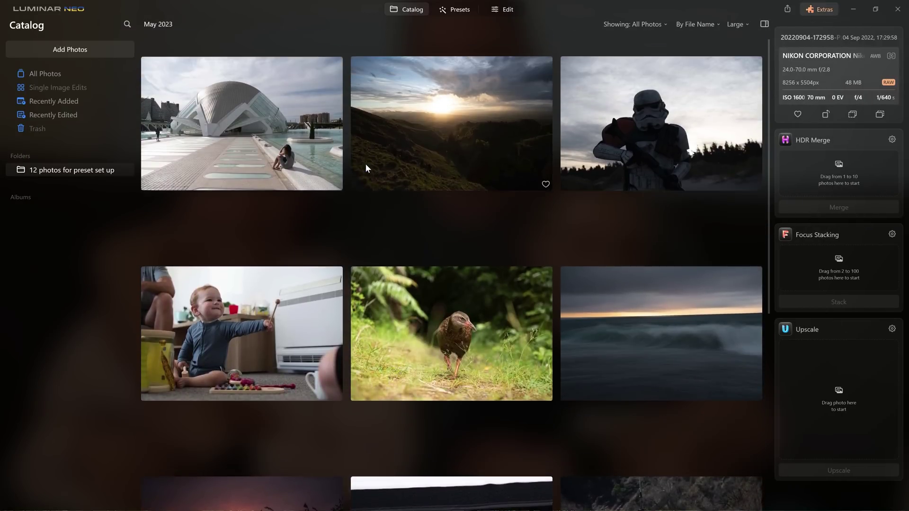
left_click(514, 156)
double_click(467, 137)
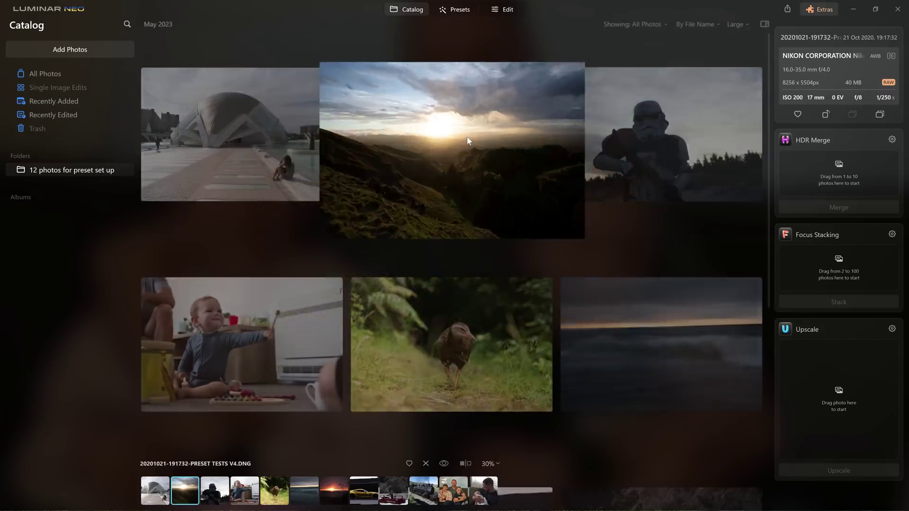
left_click(459, 14)
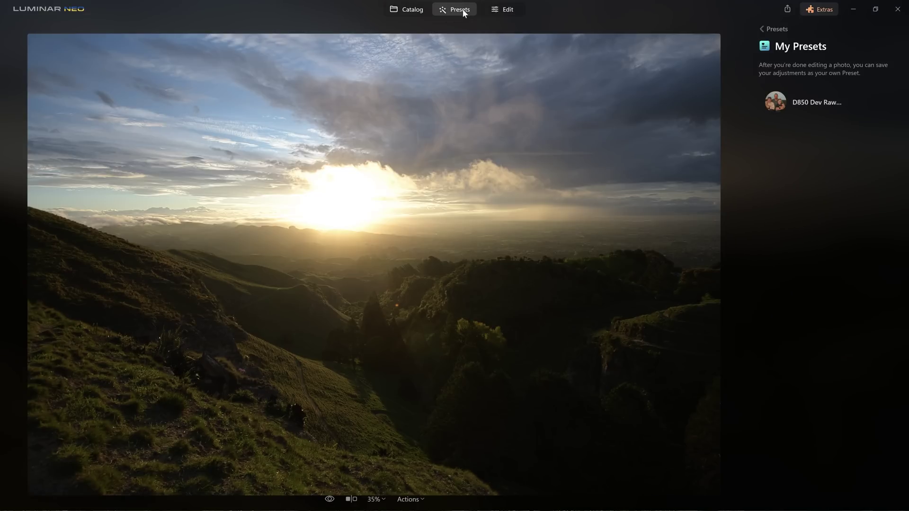
left_click(843, 109)
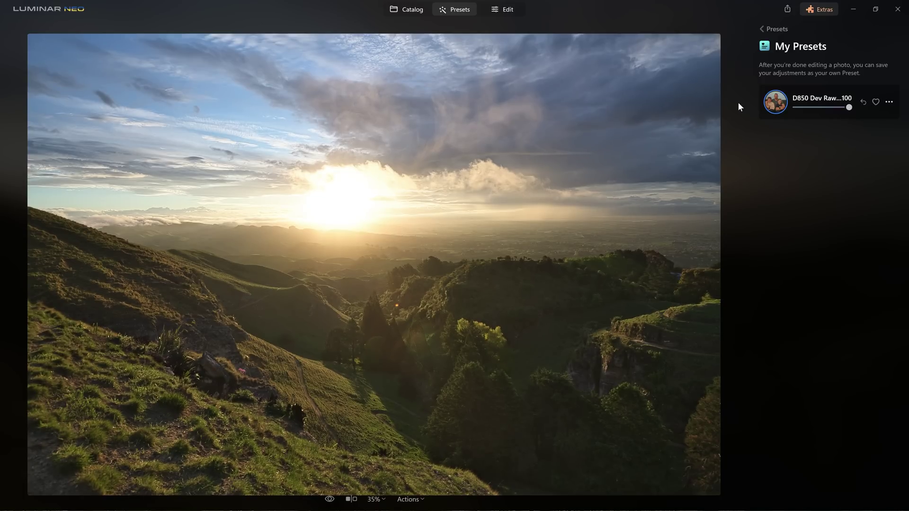
- Compare the landscape before and after the preset, including in a split view, and return to the normal view for editing
key("backslash")
key("backslash")
left_click(352, 500)
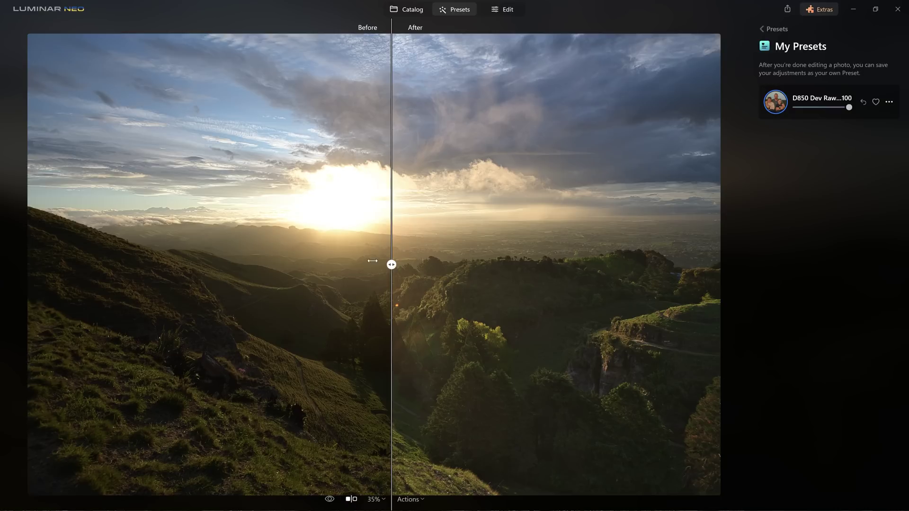
mouse_move(392, 265)
left_mouse_down()
mouse_move(655, 263)
mouse_move(81, 264)
mouse_move(394, 264)
left_mouse_up()
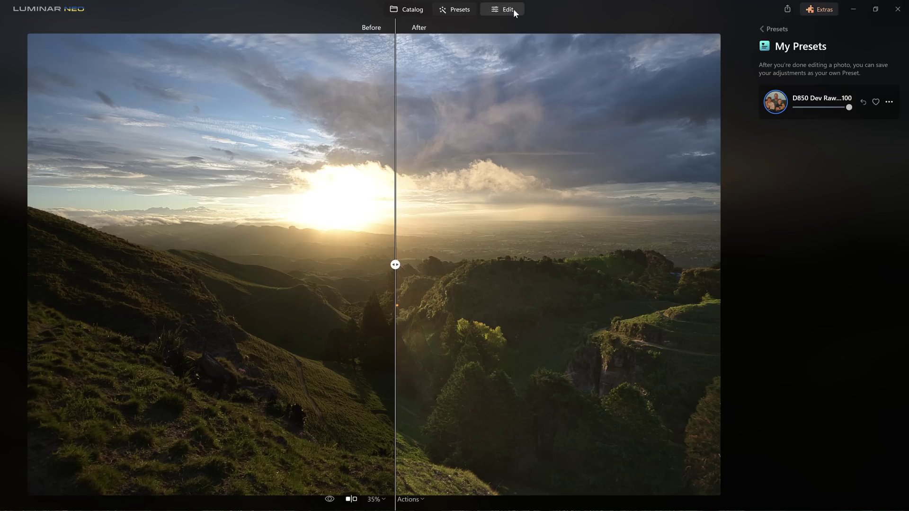
left_click(513, 10)
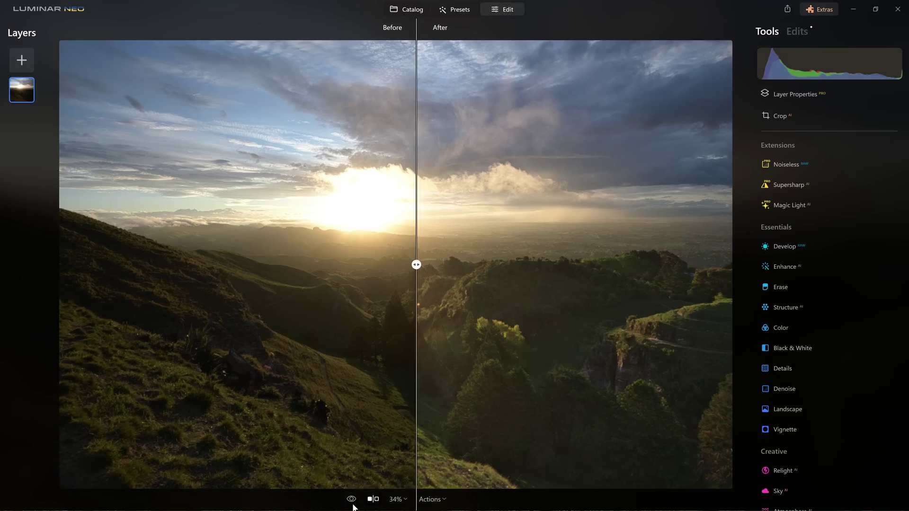
left_click(377, 500)
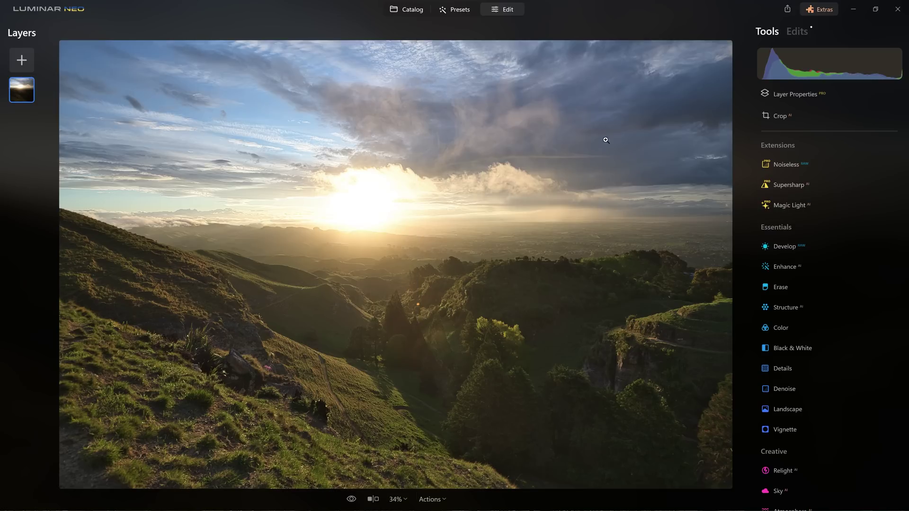
- Try a Structure AI Amount of 100 on the landscape and reduce it to 19
scroll(795, 192, "down", 2)
left_click(800, 209)
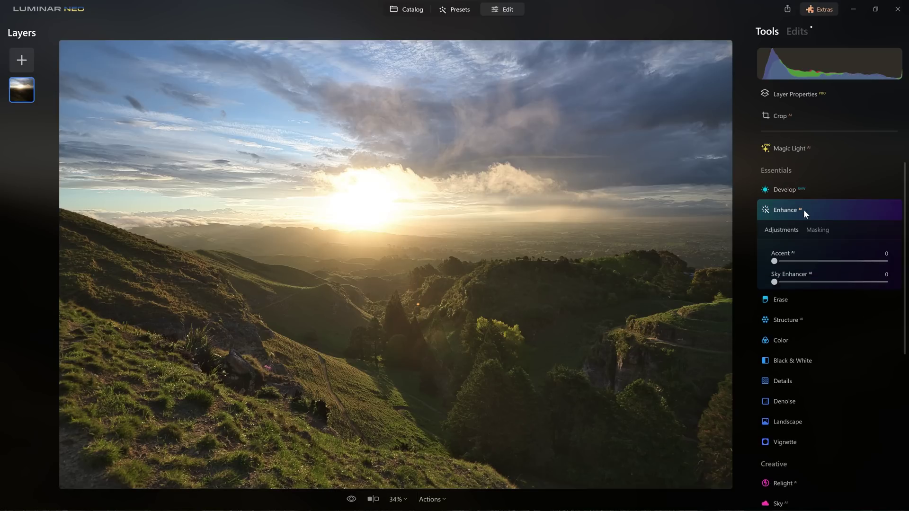
left_click(805, 326)
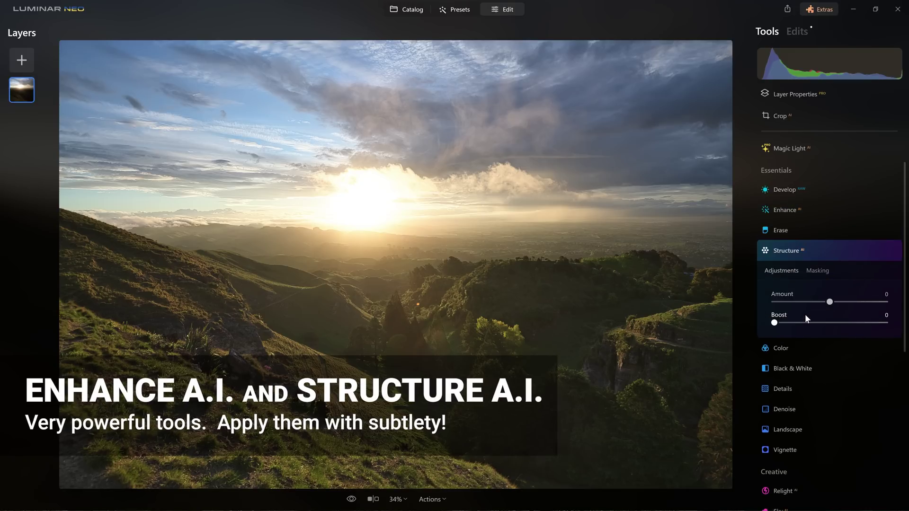
left_click(815, 252)
left_click(815, 252)
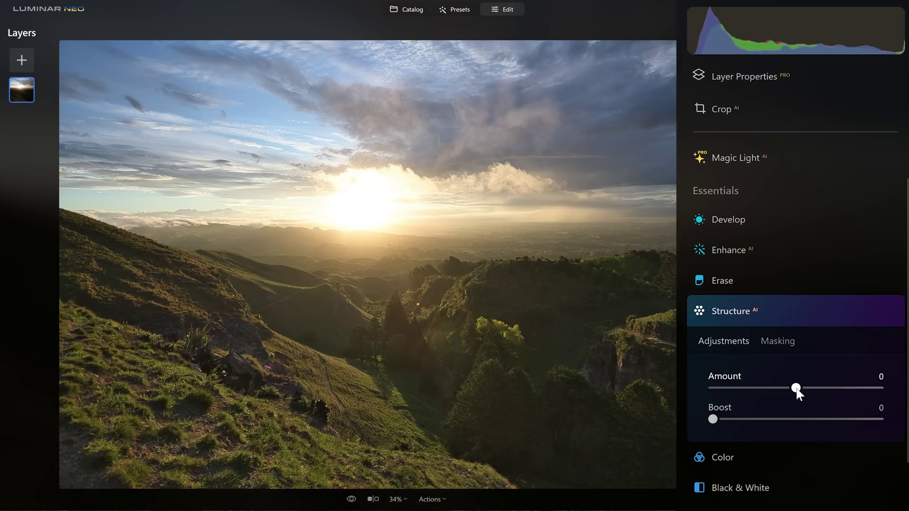
left_click_drag(796, 389, 890, 388)
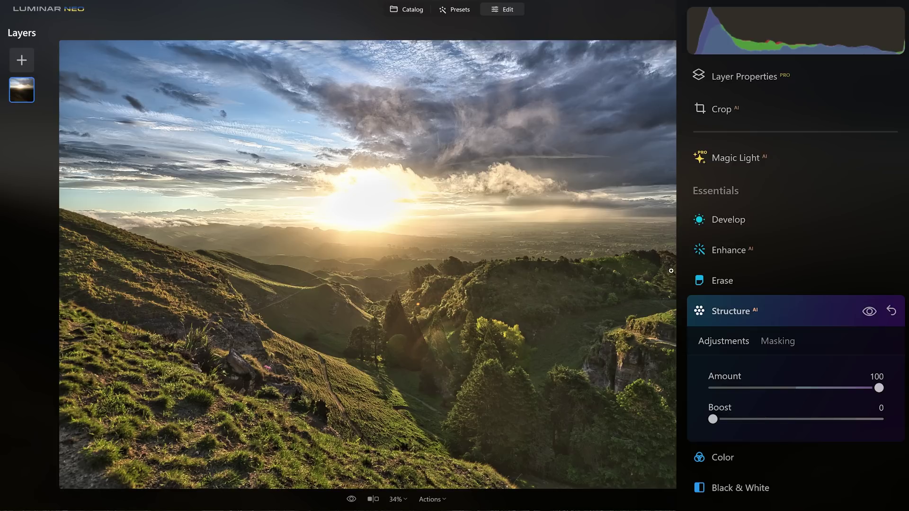
left_click(874, 388)
left_click_drag(838, 394, 813, 394)
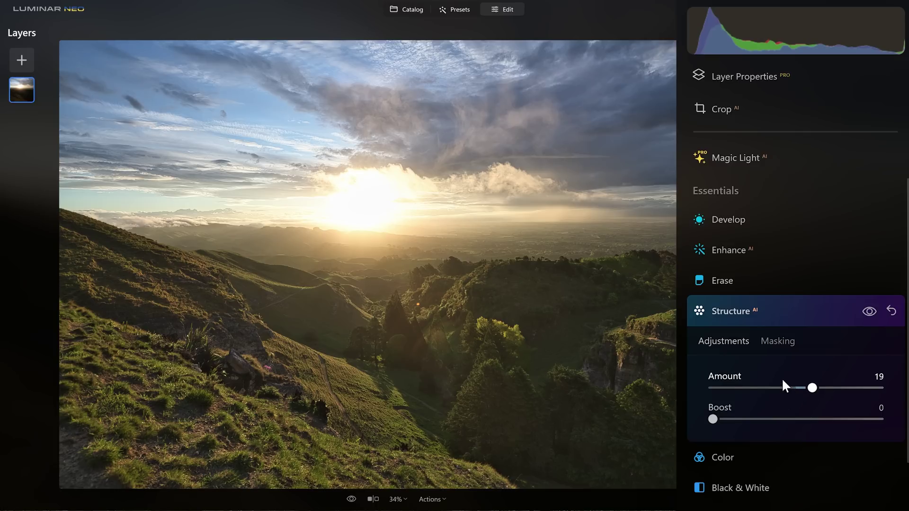
- Compare the landscape with and without Structure AI, and lower the Structure AI Amount on the girl's portrait
left_click(870, 311)
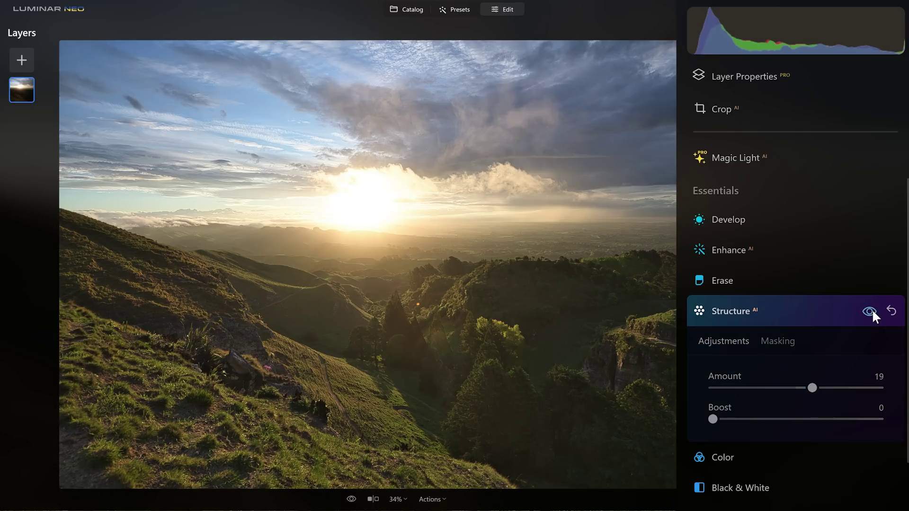
left_click(870, 311)
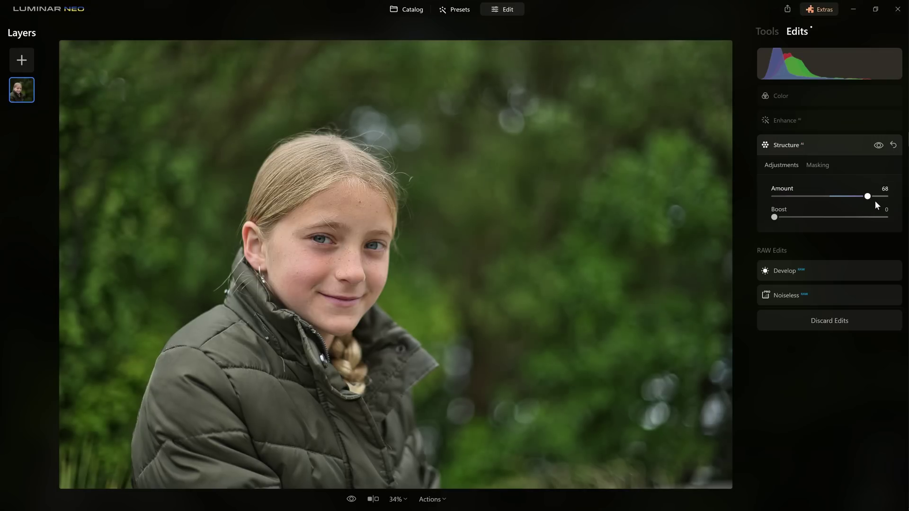
left_click_drag(875, 203, 832, 196)
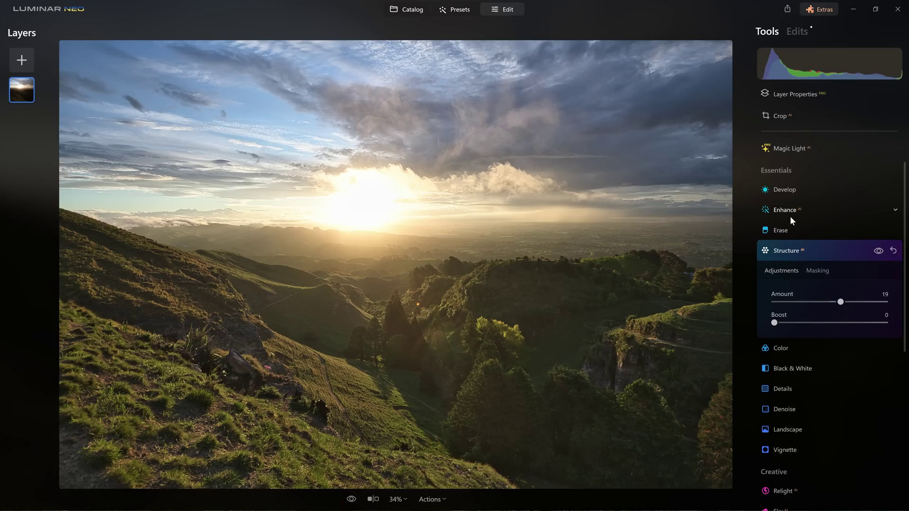
- Try an Enhance AI Accent of 100 on the landscape and compare the photo with and without it
left_click(790, 219)
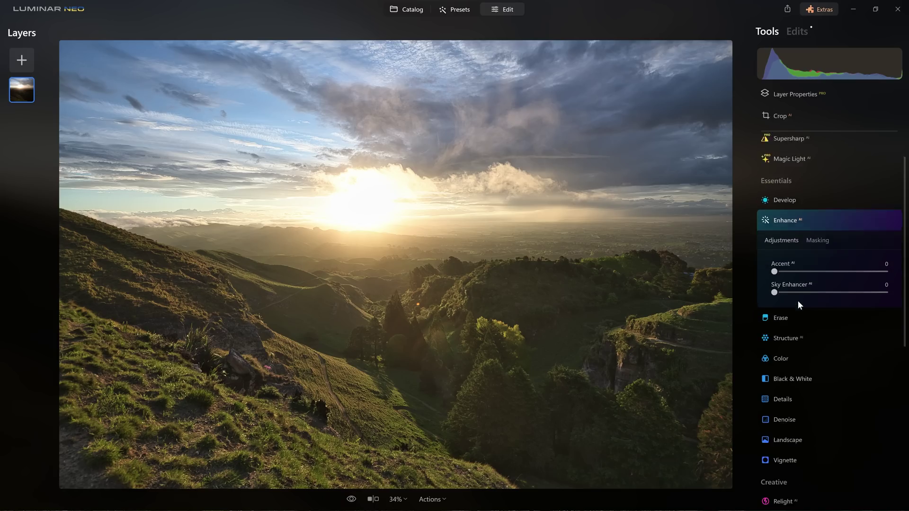
left_click_drag(779, 271, 783, 272)
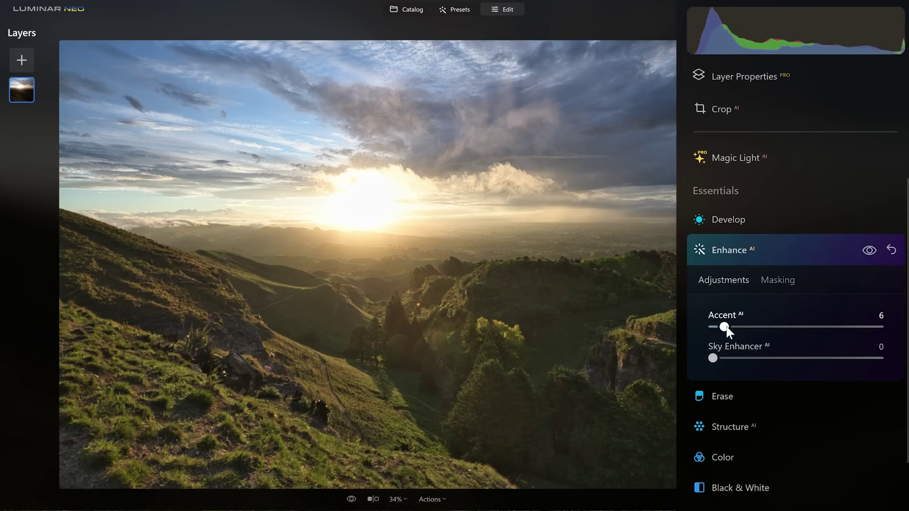
left_click_drag(728, 332, 885, 334)
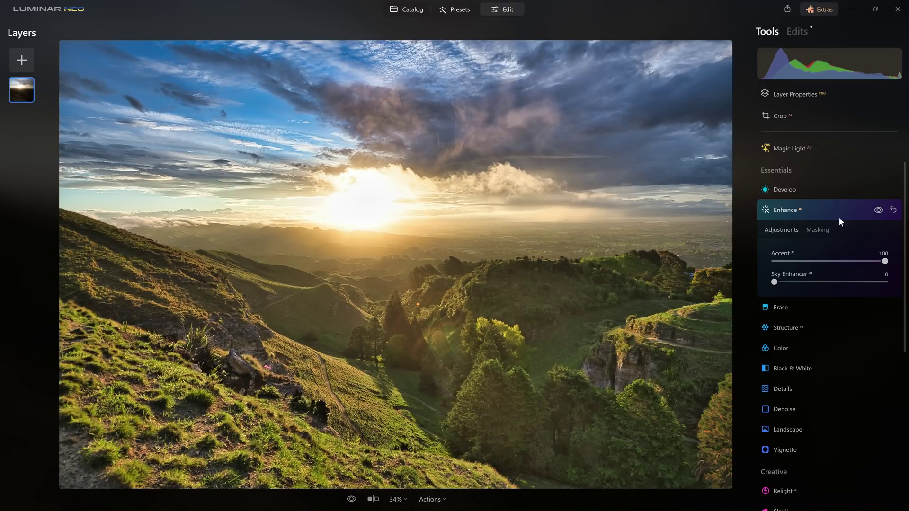
left_click(879, 211)
left_click(879, 211)
- Set the landscape's Enhance AI Accent to 15 and compare the photo with and without the adjustment
left_click_drag(890, 262, 779, 263)
left_click_drag(724, 327, 740, 328)
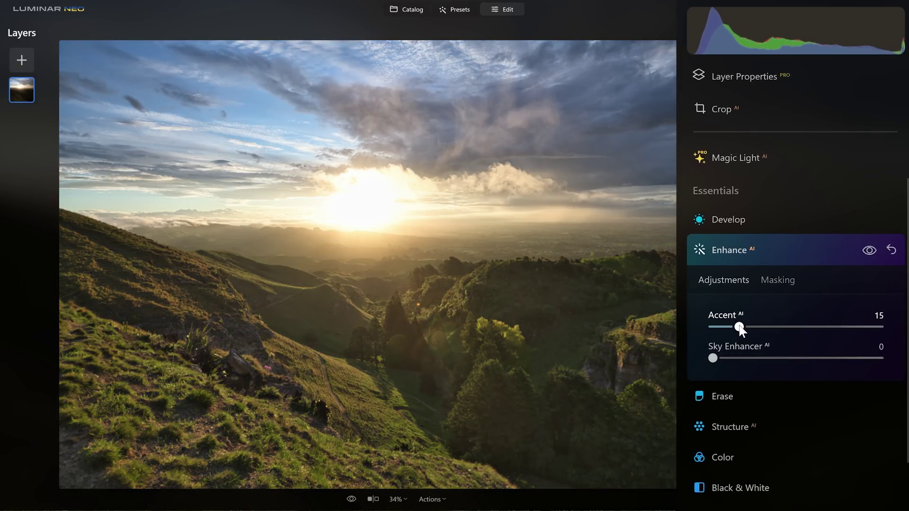
left_click(869, 250)
left_click(871, 251)
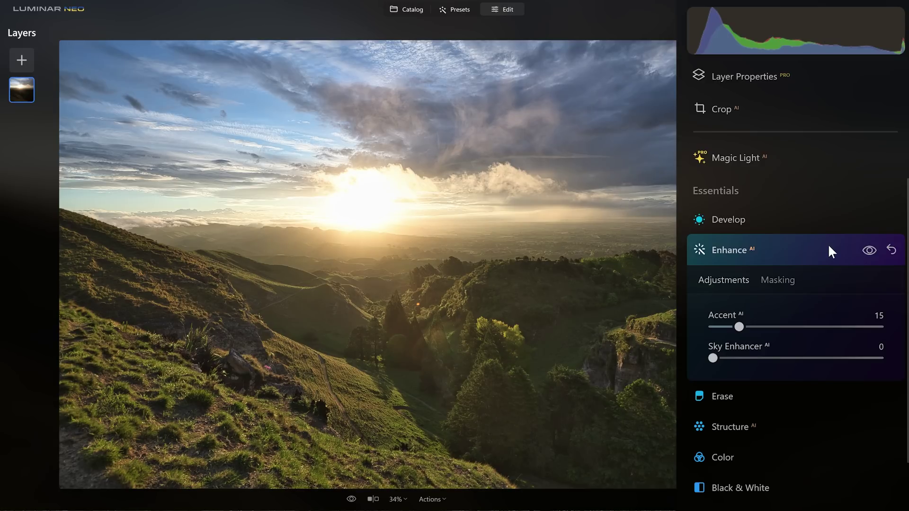
- Save the landscape's combined edits as a preset named "D850 Import"
left_click(753, 250)
left_click(437, 500)
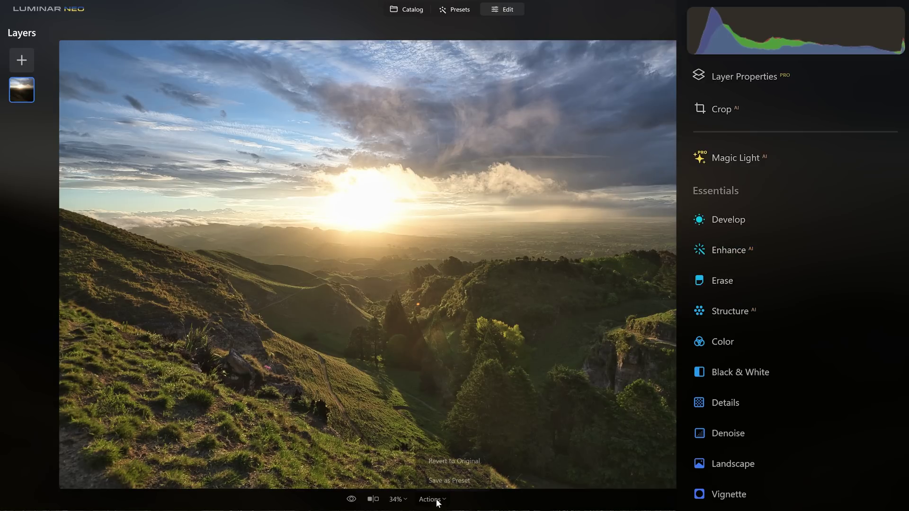
left_click(436, 481)
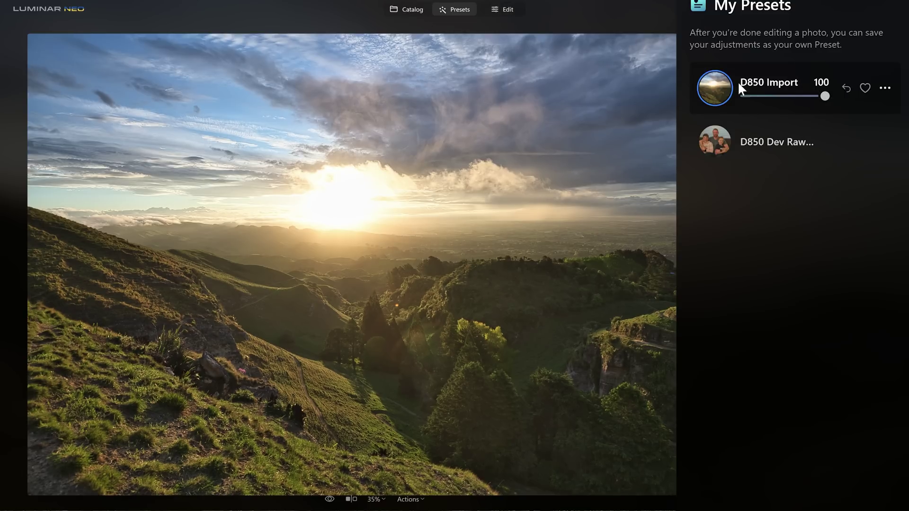
- Select the stormtrooper photo in the catalog and open it alongside the saved presets
left_click(420, 14)
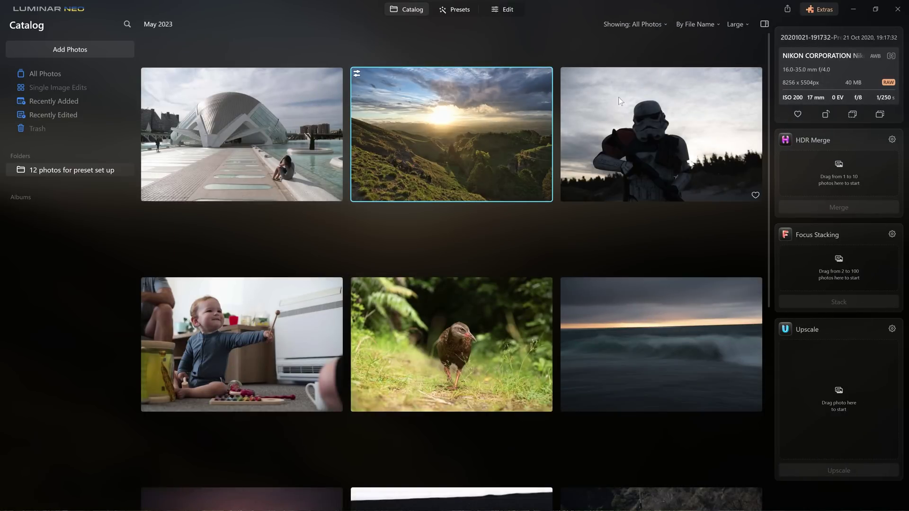
left_click(663, 120)
key("Left")
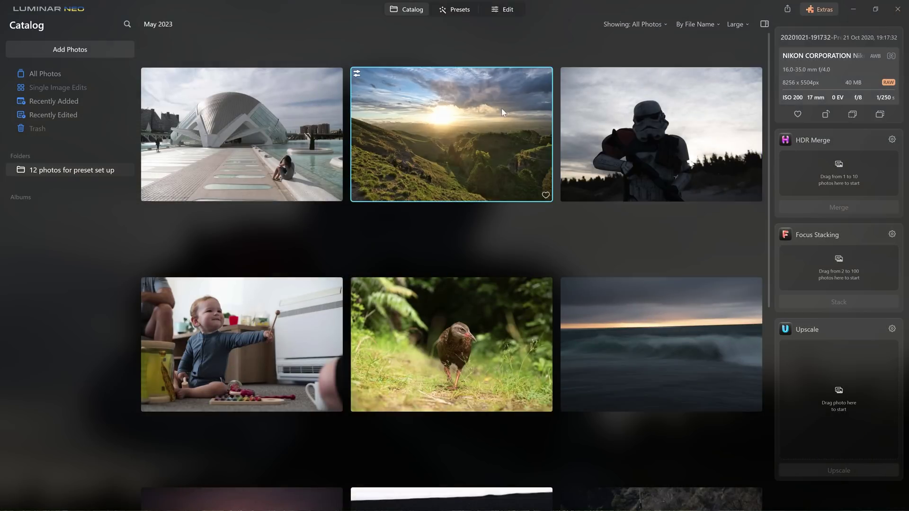
key("Right")
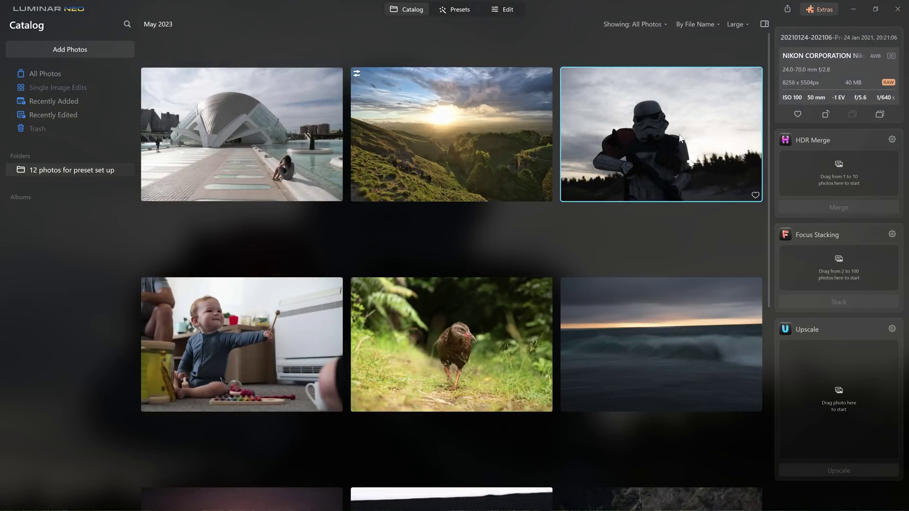
left_click(457, 10)
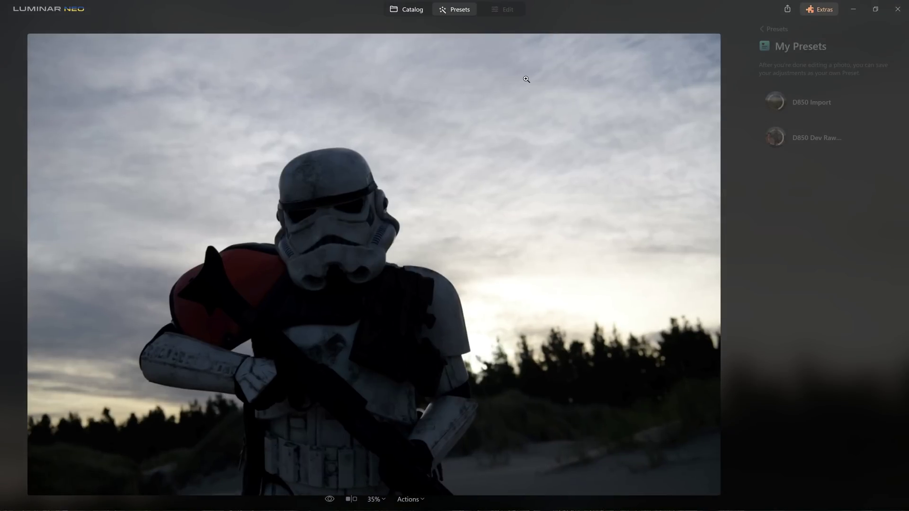